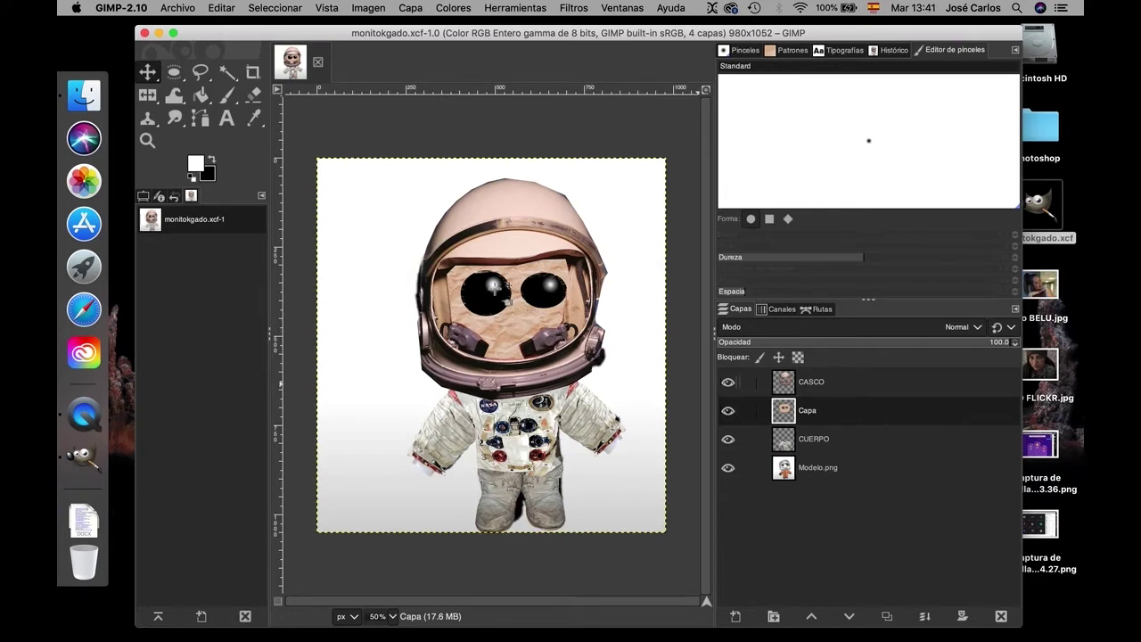
Step: Choose the Paintbrush with black foreground and a soft brush: radius 22, hardness 0.12, spacing 20
left_click(228, 100)
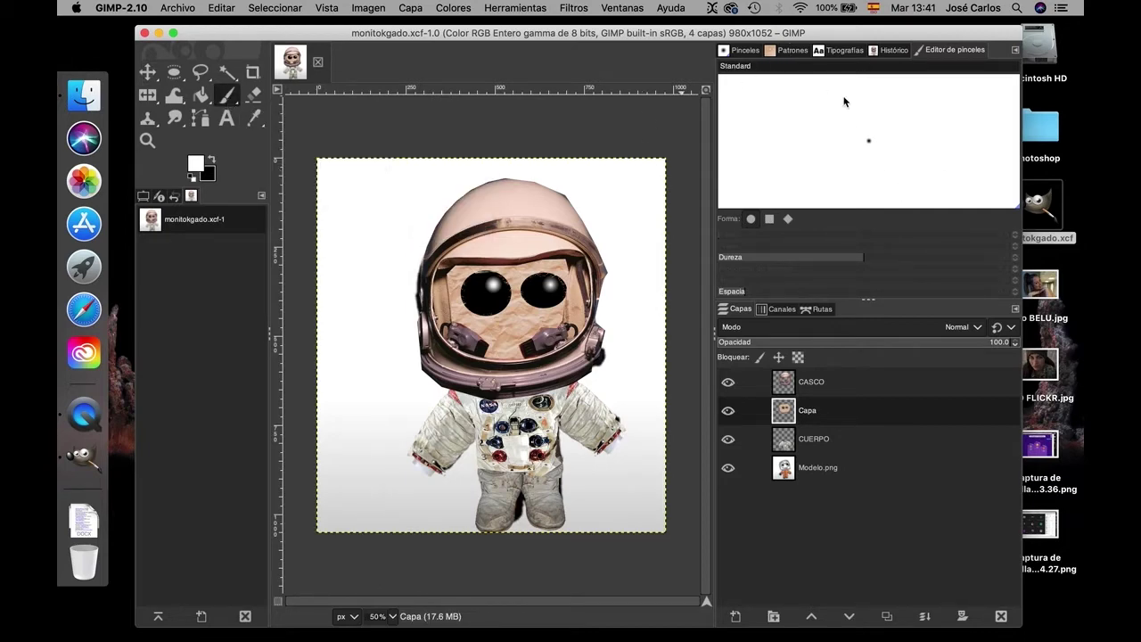
left_click(744, 50)
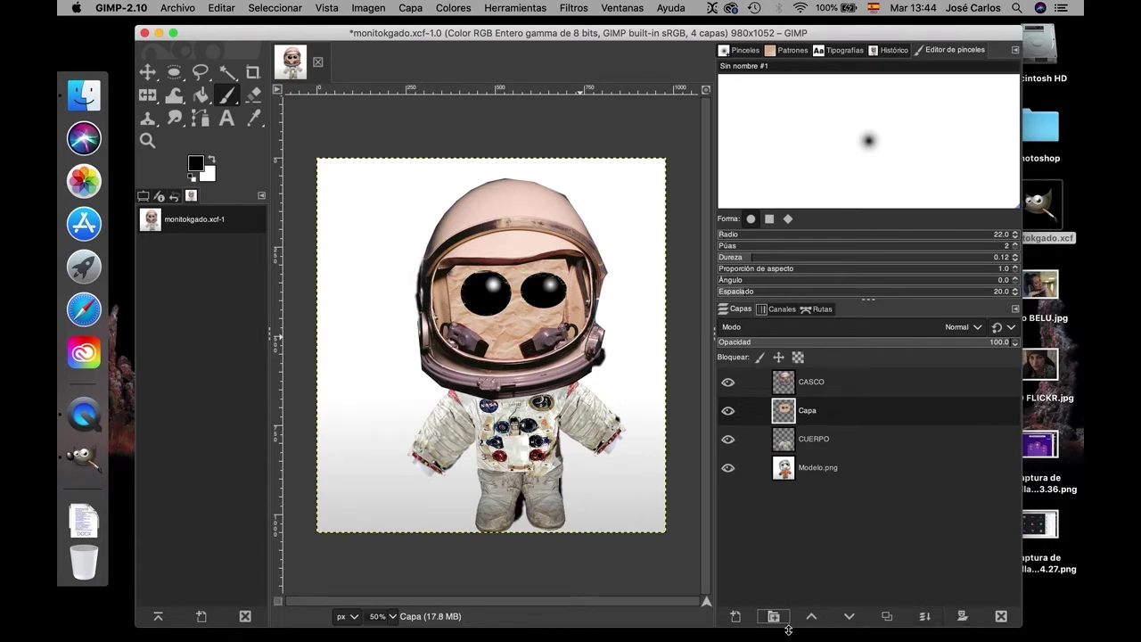
Step: Add layer Capa #1, paint dark shading around the eyes, and lower its opacity to 61
left_click(734, 617)
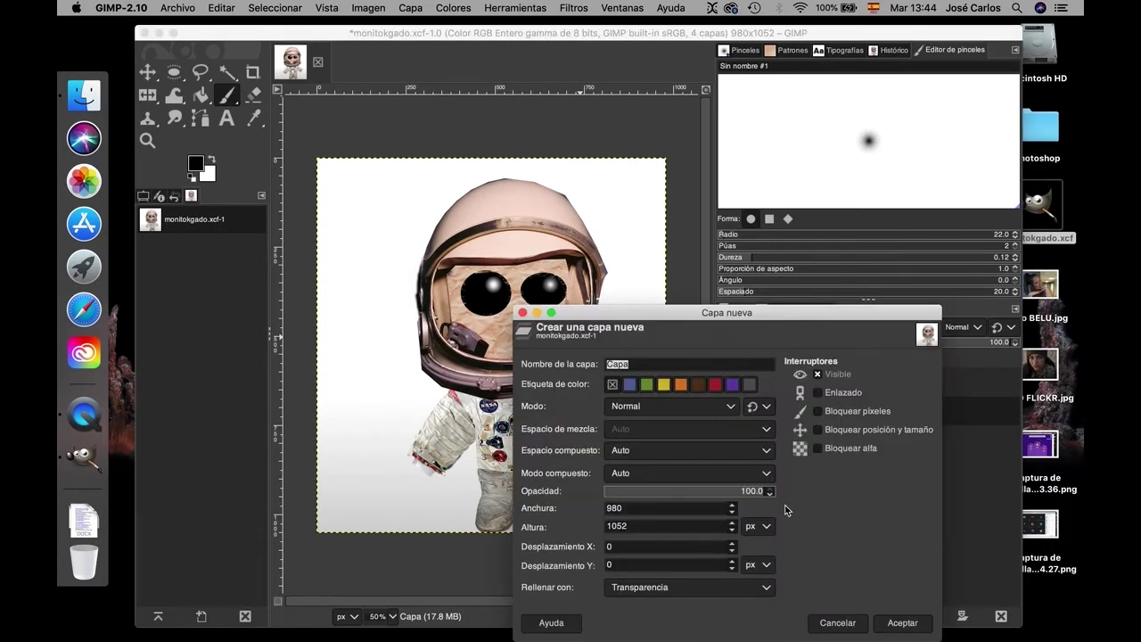
left_click(900, 624)
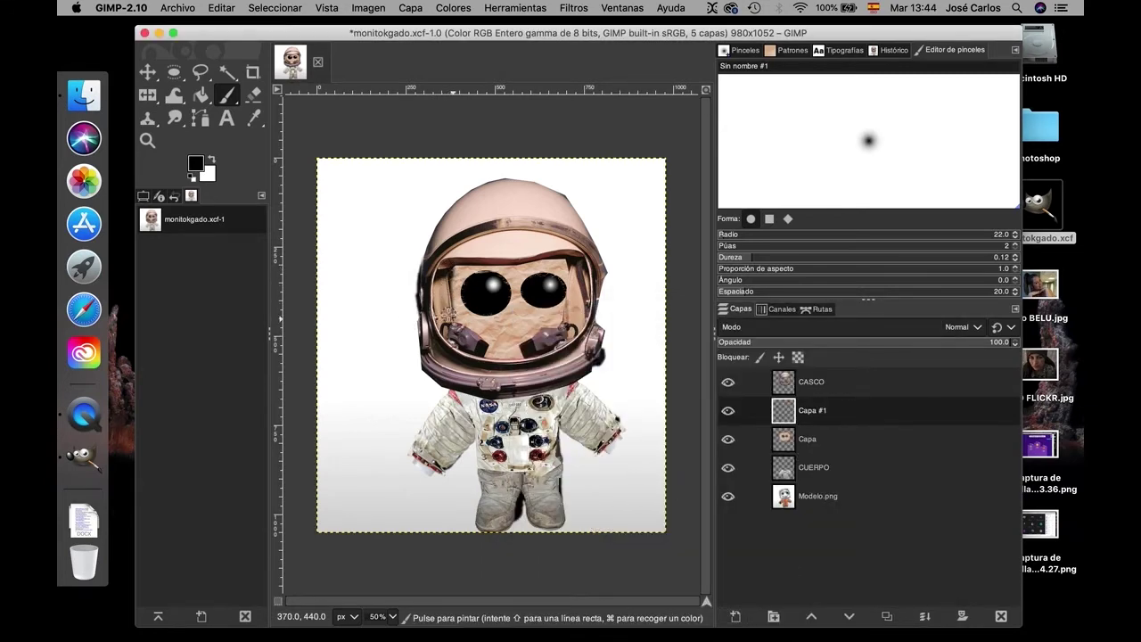
left_click_drag(448, 314, 488, 337)
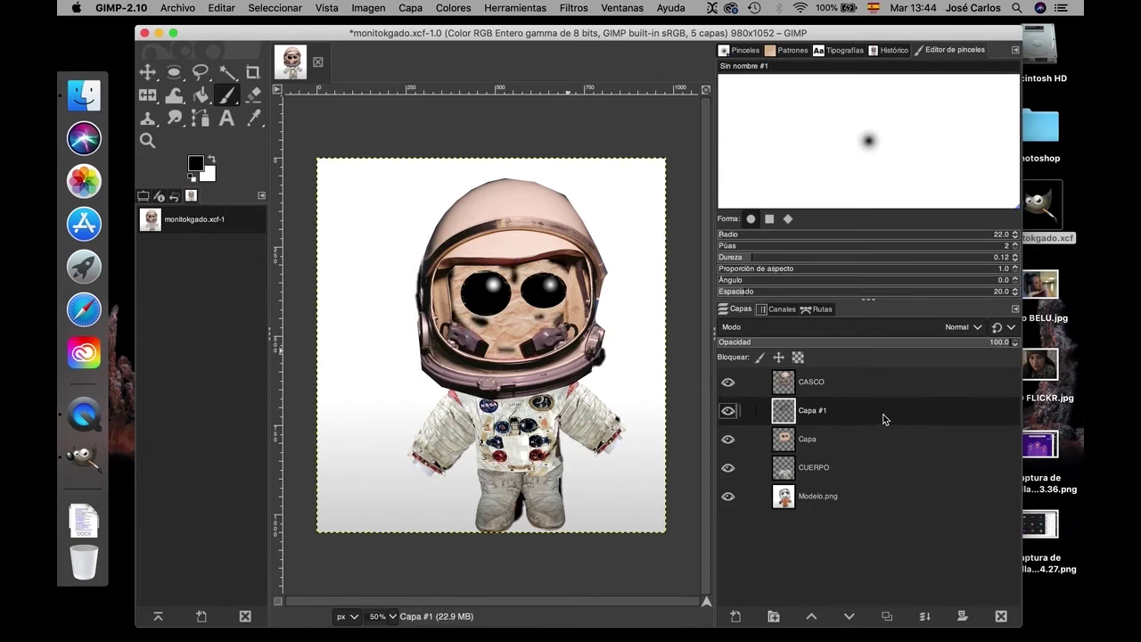
left_click(1013, 344)
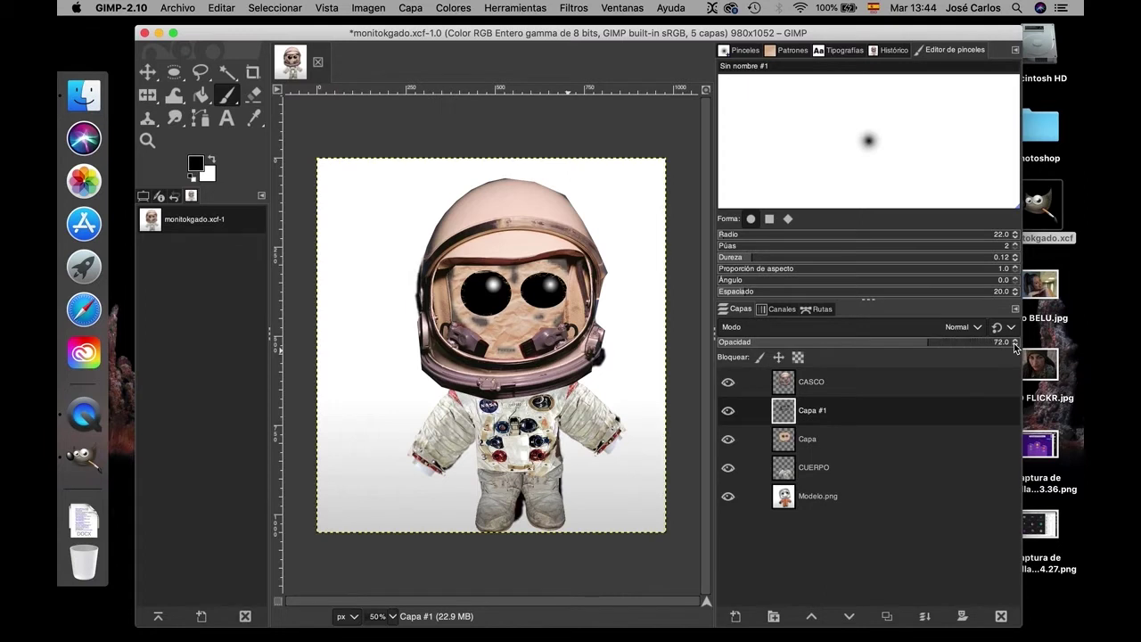
Step: Delete the Modelo.png reference layer, leaving the astronaut layers over transparency
left_click(738, 51)
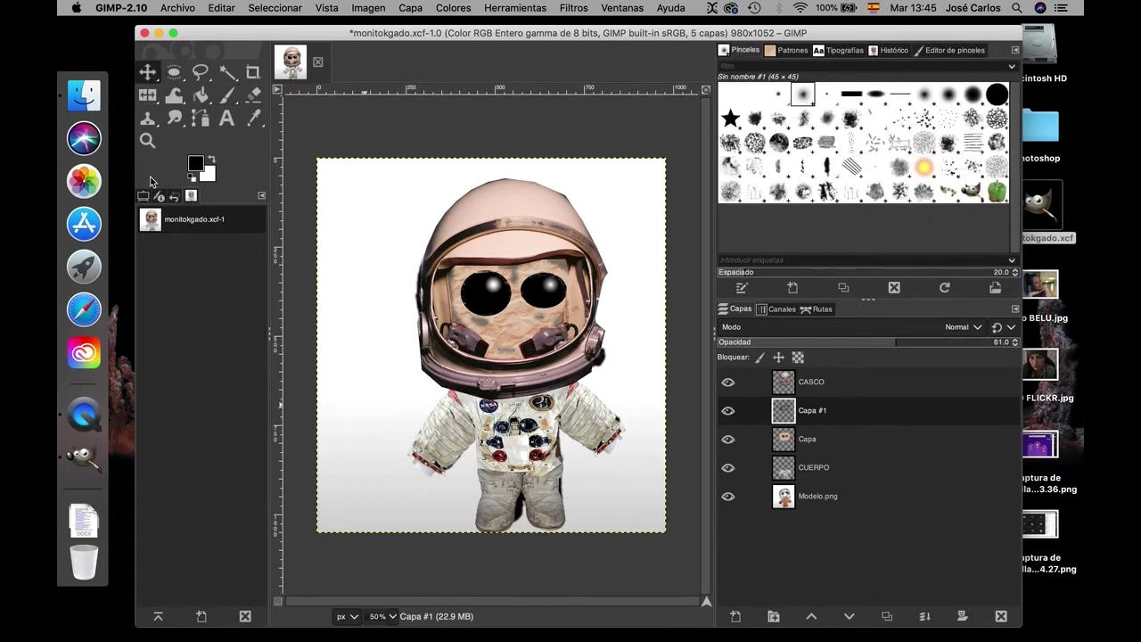
left_click(921, 508)
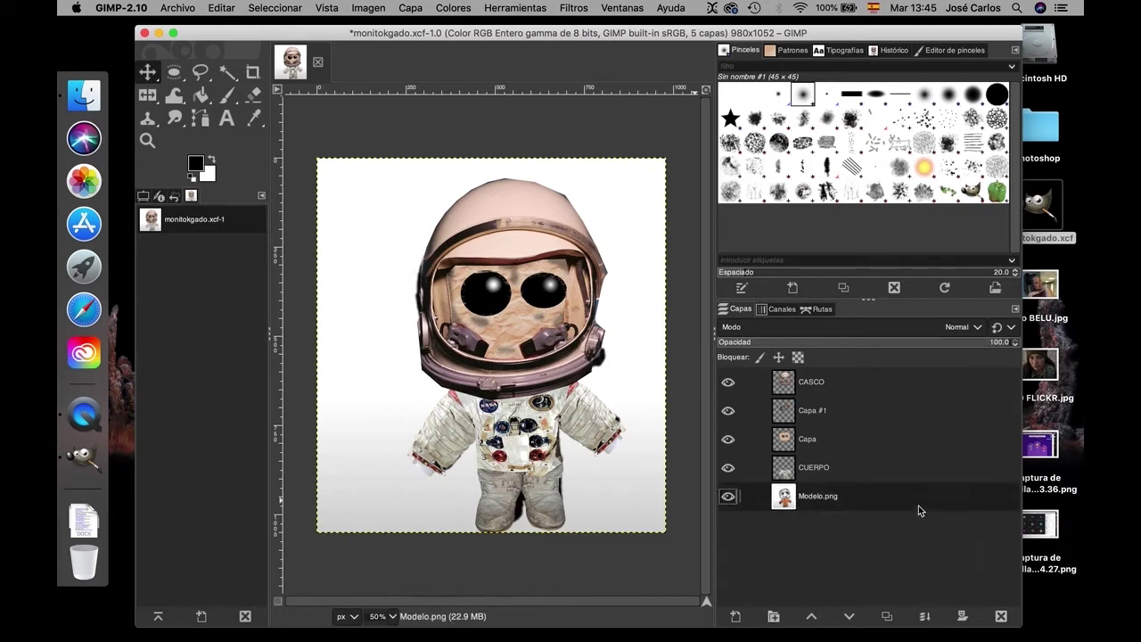
left_click(1000, 617)
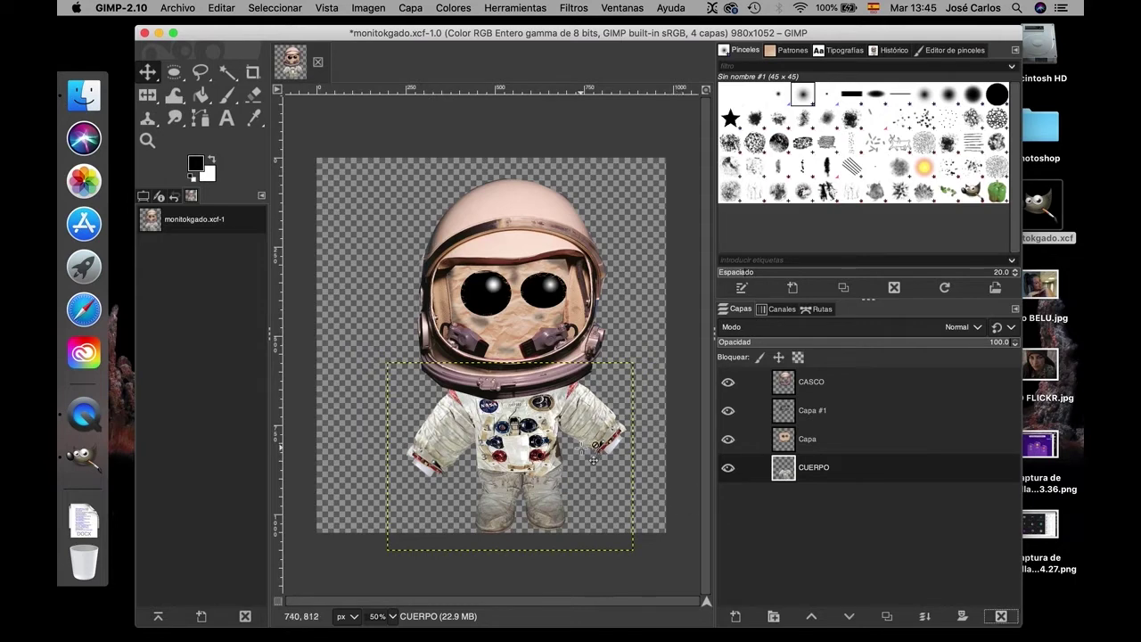
left_click(878, 465)
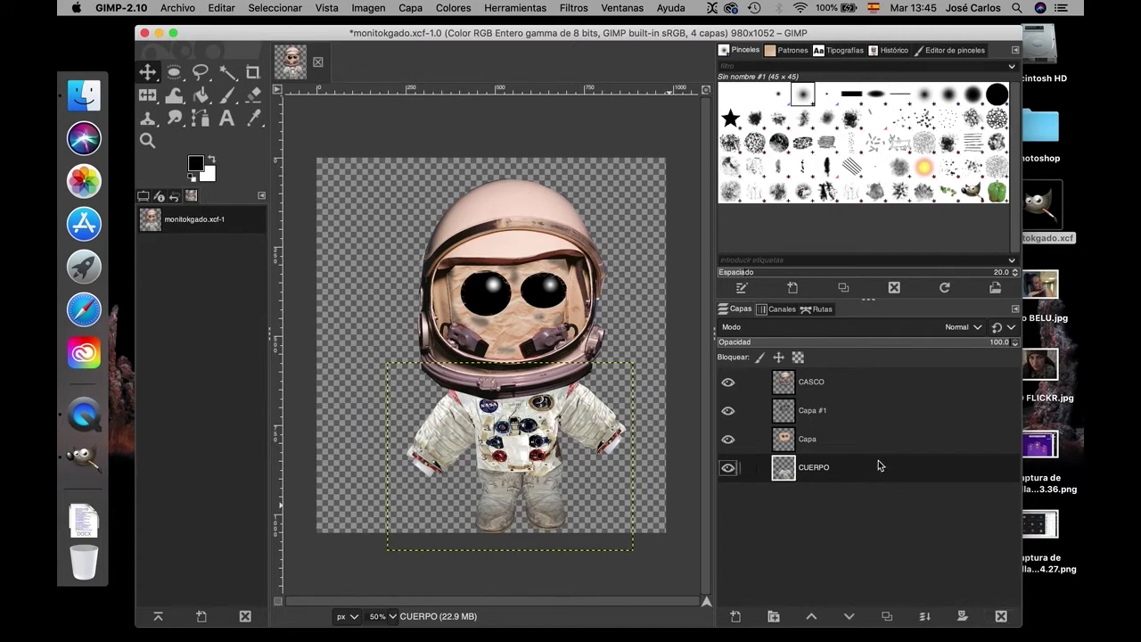
Step: Add a new empty layer Capa #2, then make CUERPO the active layer
left_click(736, 616)
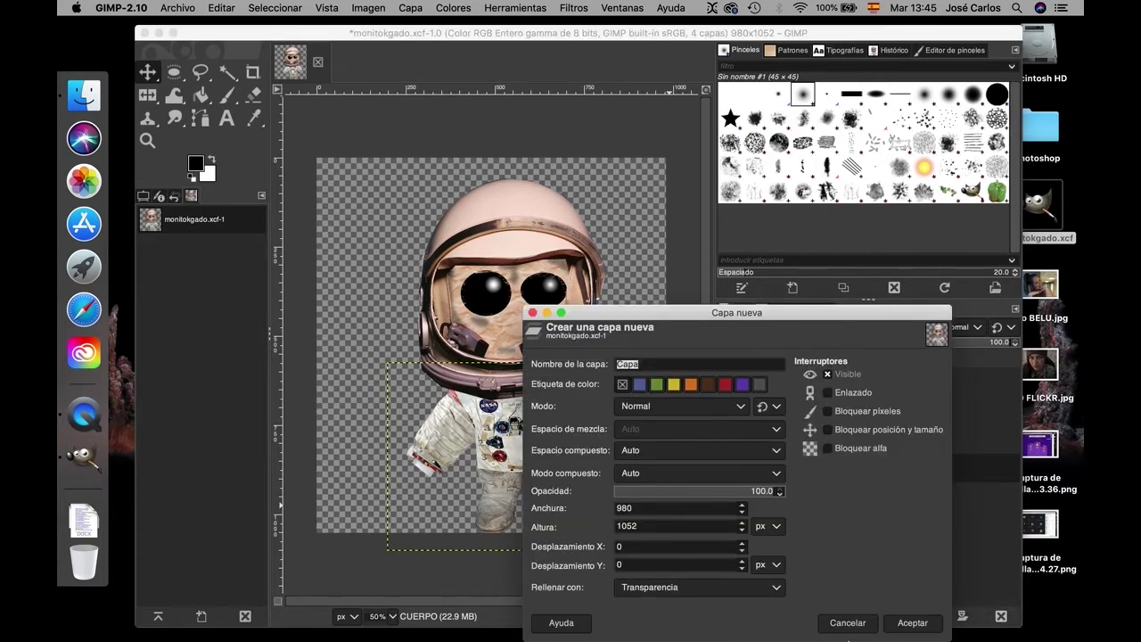
left_click(913, 622)
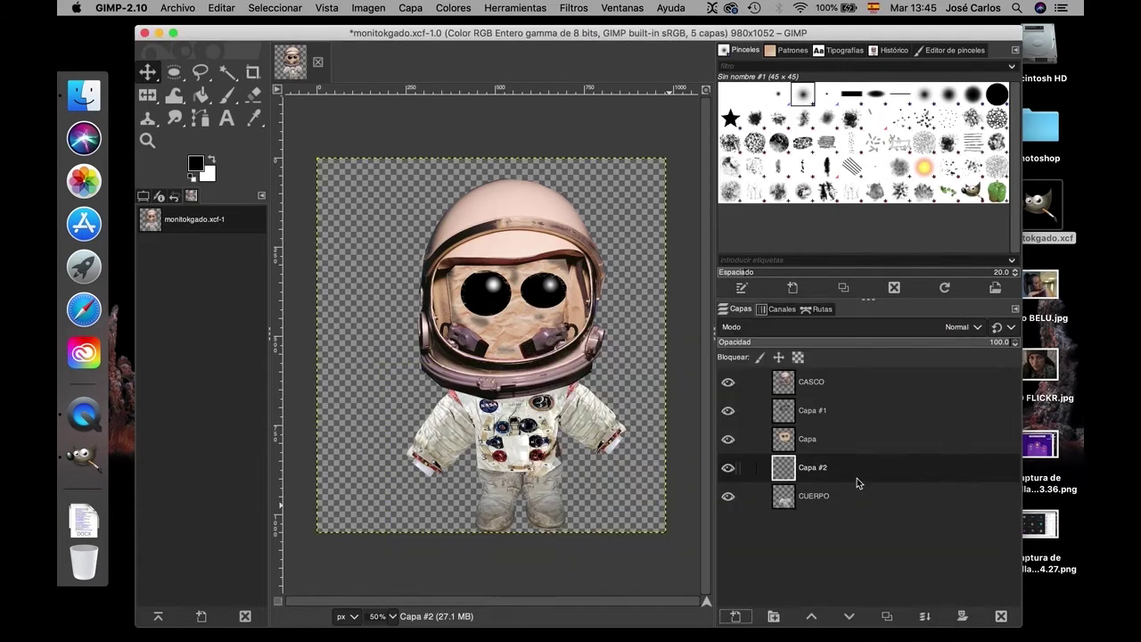
left_click(858, 501)
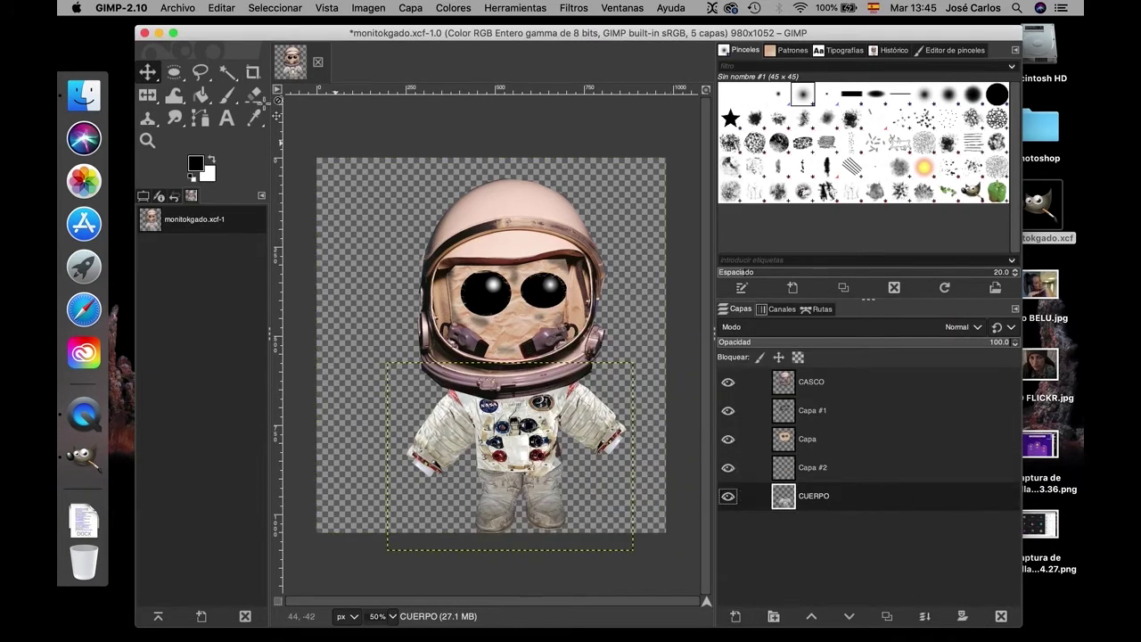
Step: Select the suit outline with Fuzzy Select on the background and Invertir, with Capa #2 active
left_click(230, 77)
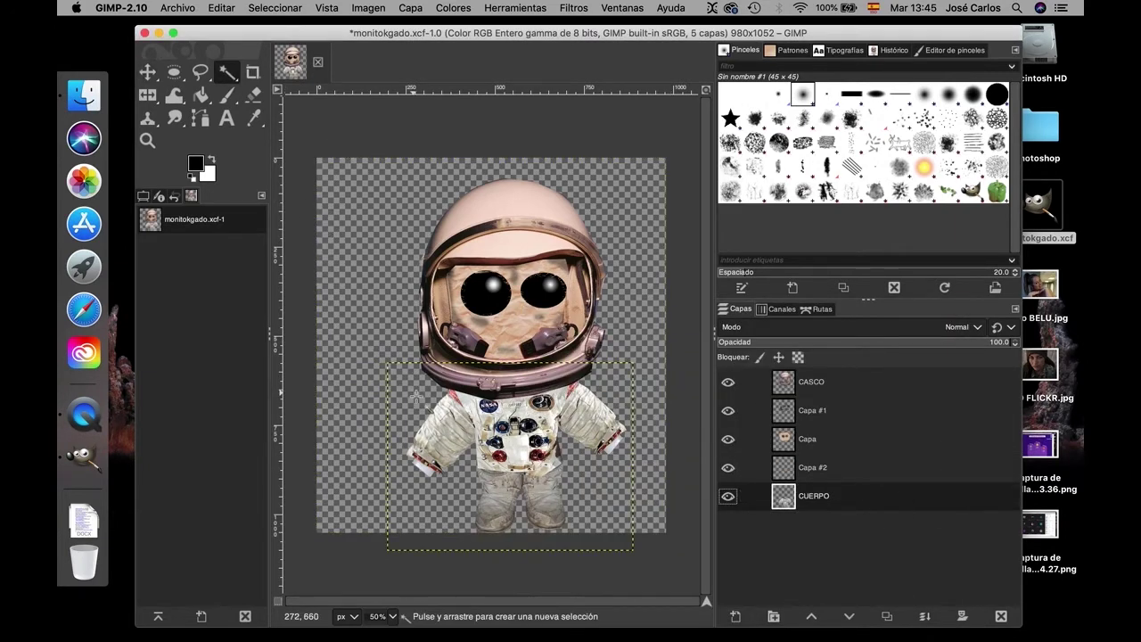
left_click(421, 399)
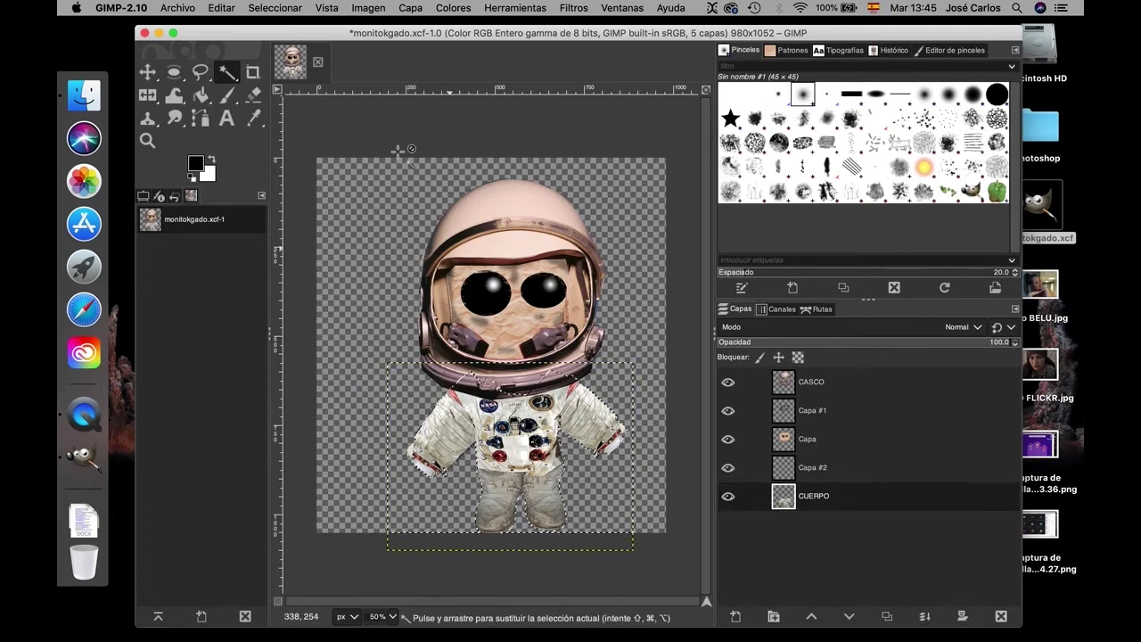
left_click(272, 8)
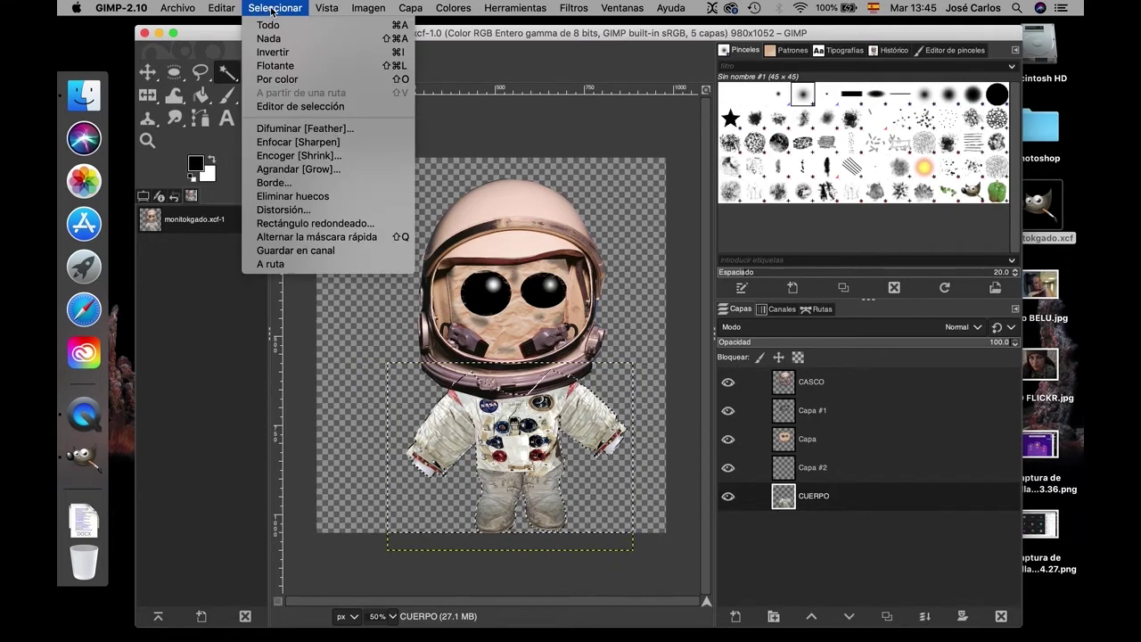
left_click(274, 54)
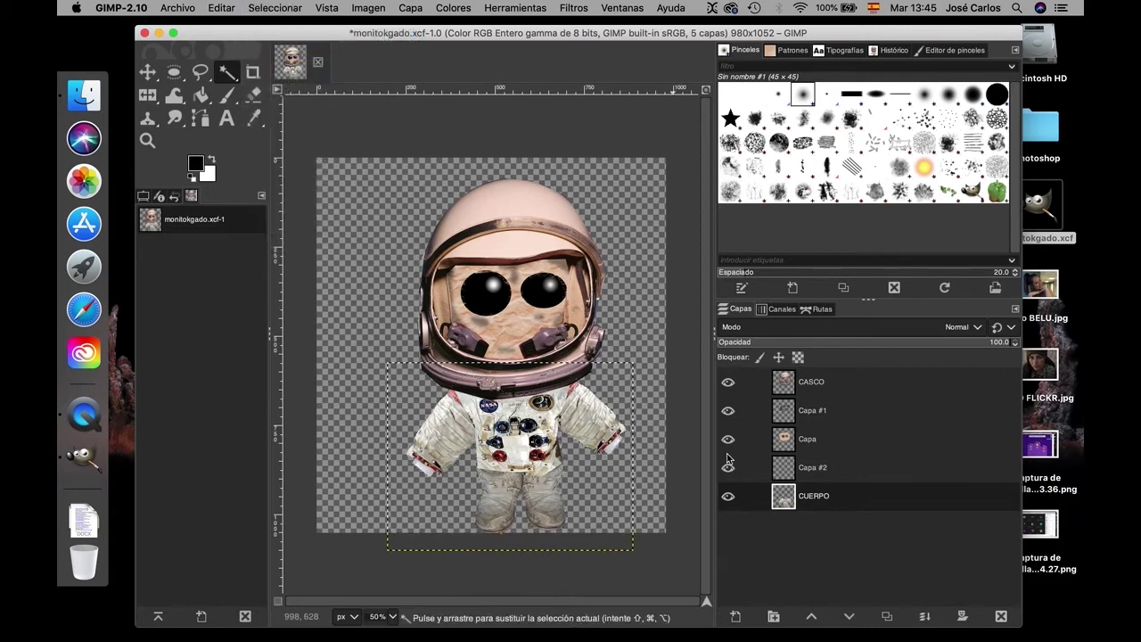
left_click(857, 471)
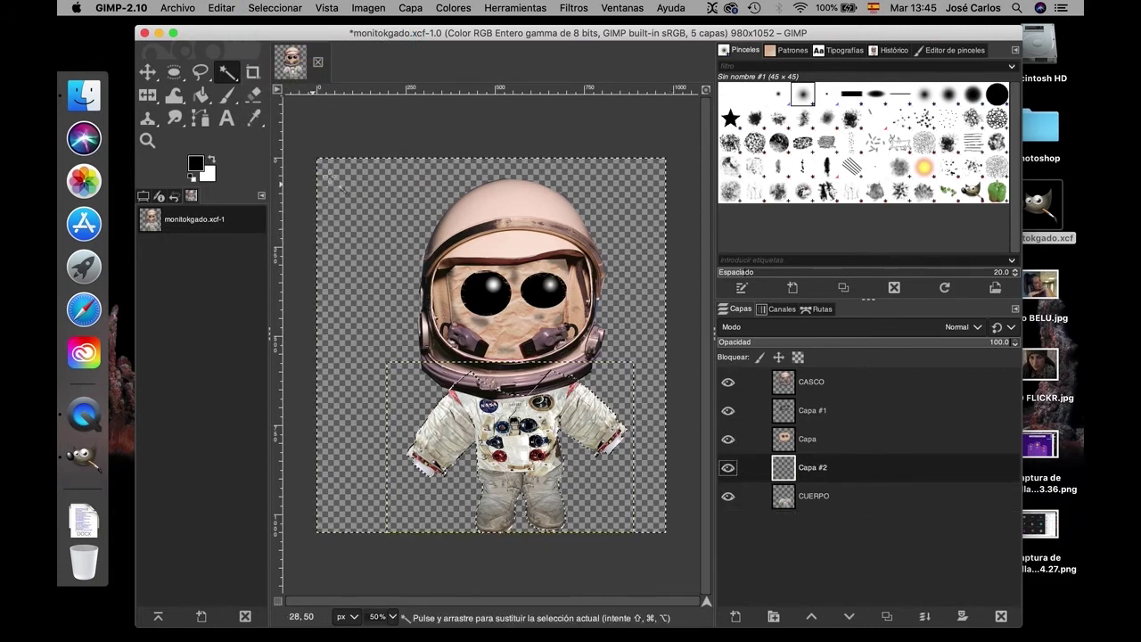
Step: Set the foreground to orange f8681c and fill the suit selection on Capa #2
left_click(196, 166)
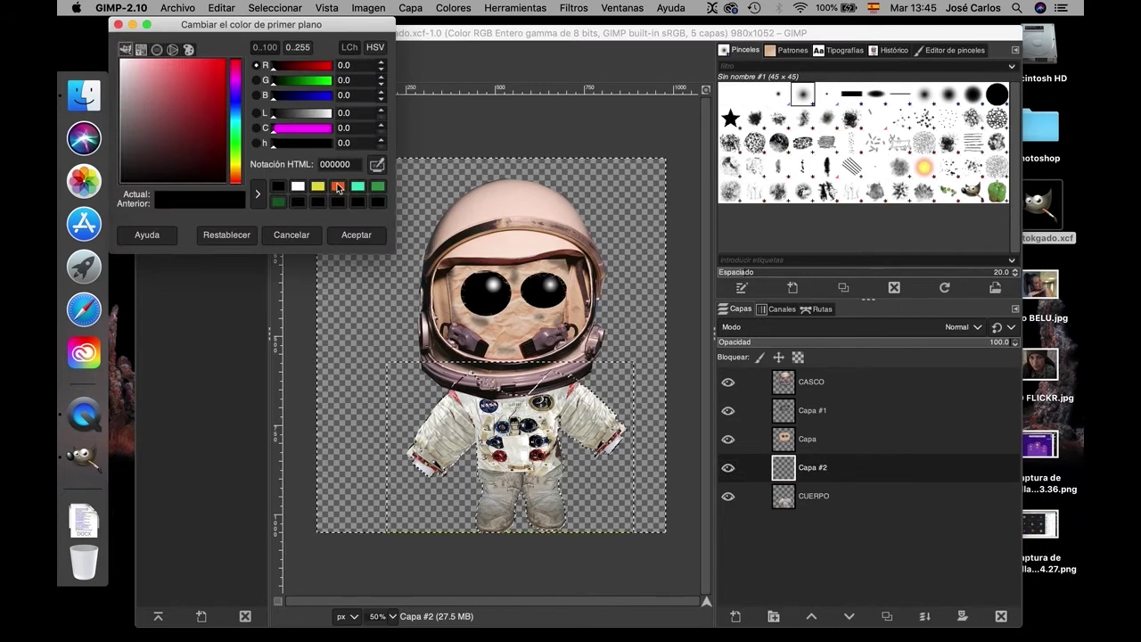
left_click(337, 186)
left_click(356, 234)
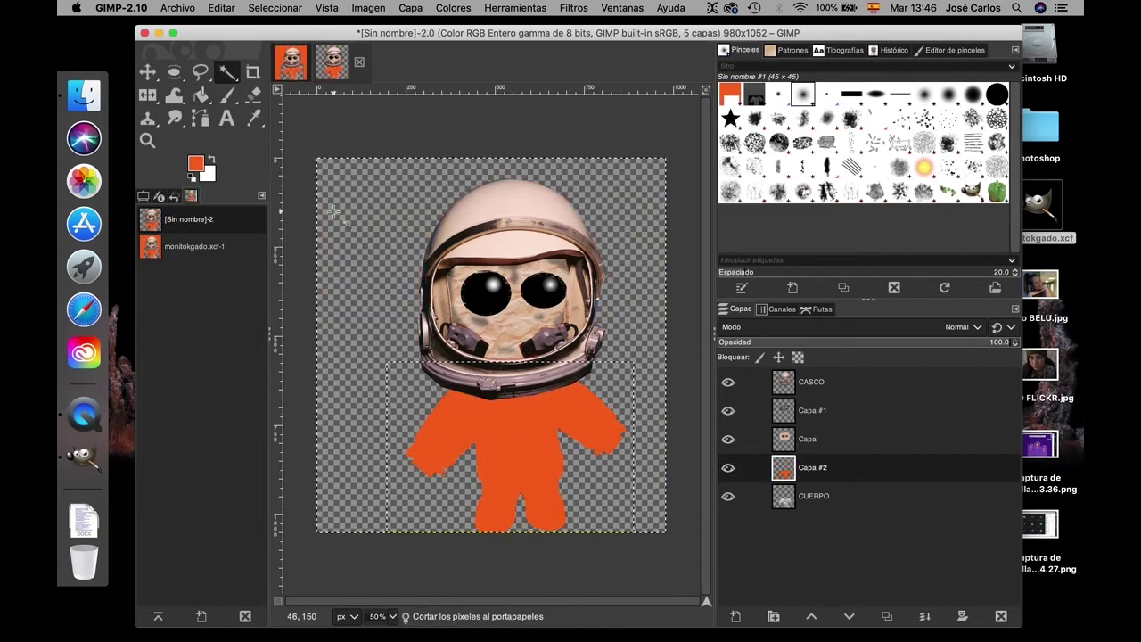
left_click(148, 72)
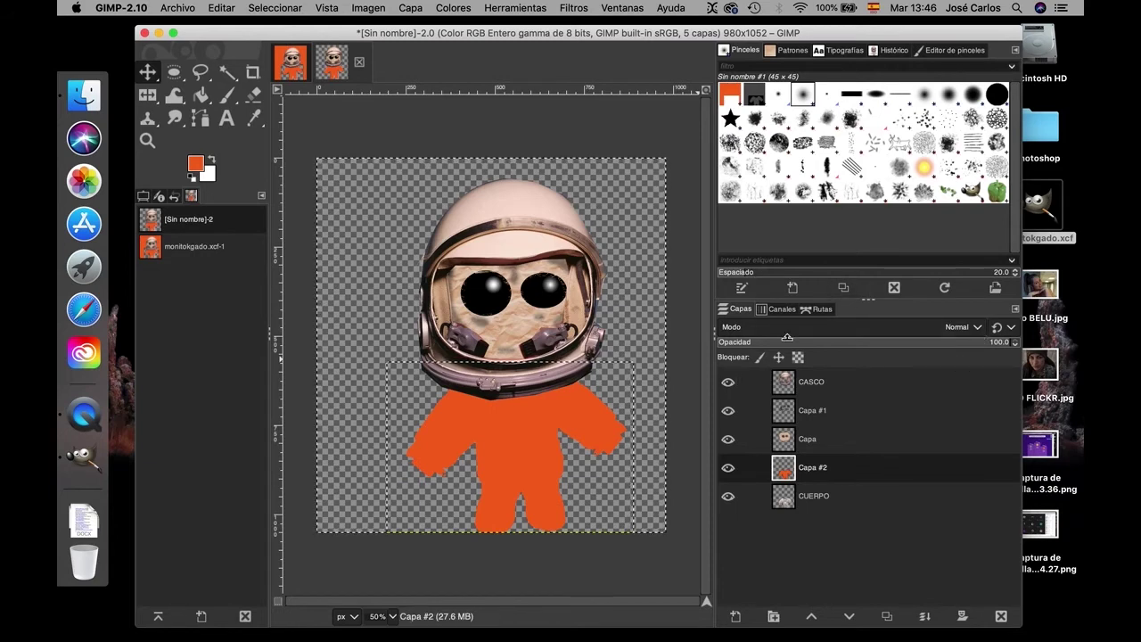
left_click(979, 328)
left_click(979, 328)
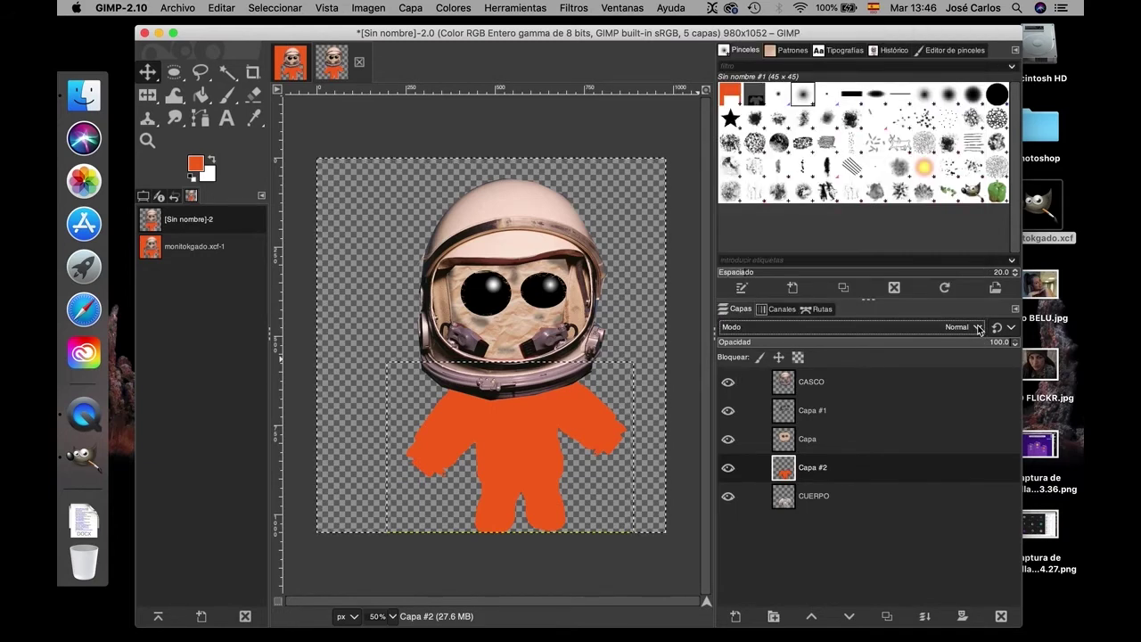
left_click(979, 328)
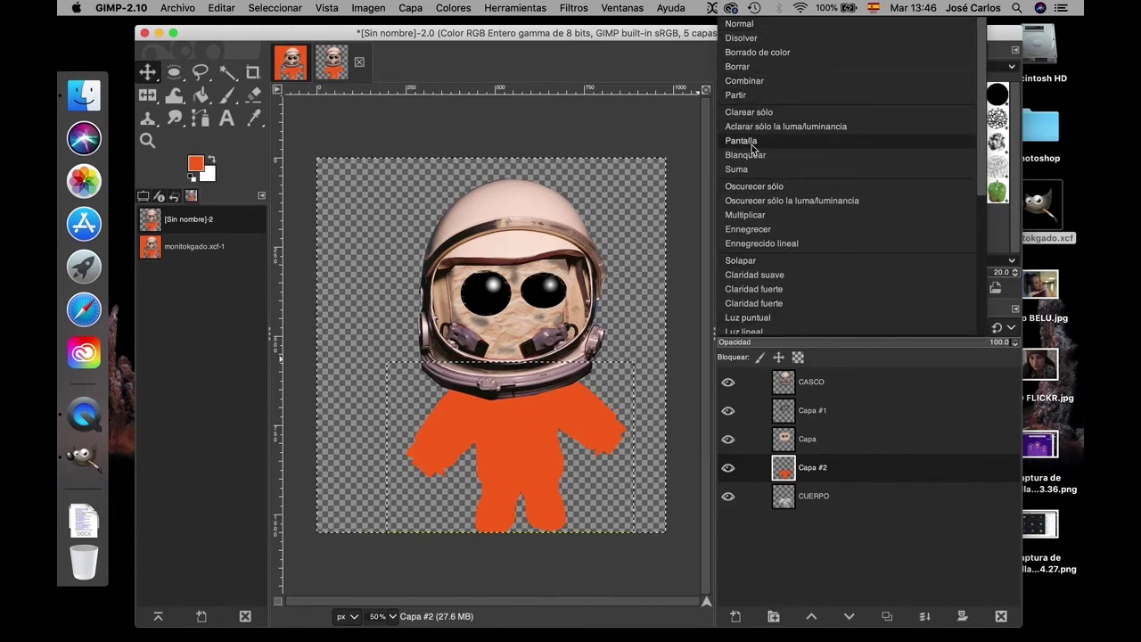
left_click(775, 186)
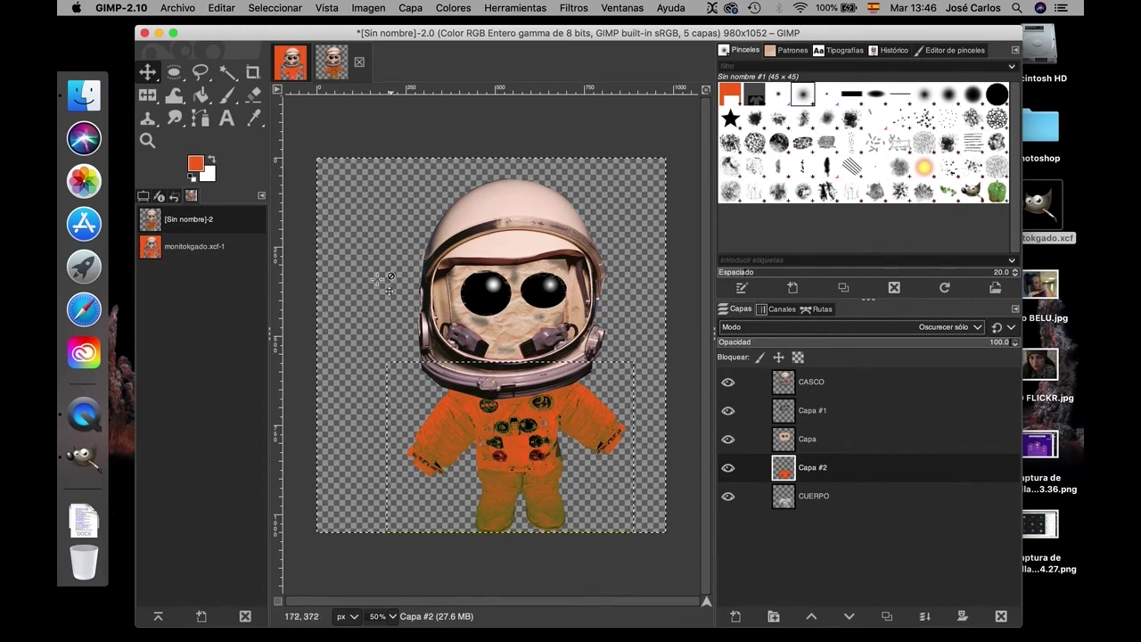
key("shift+e")
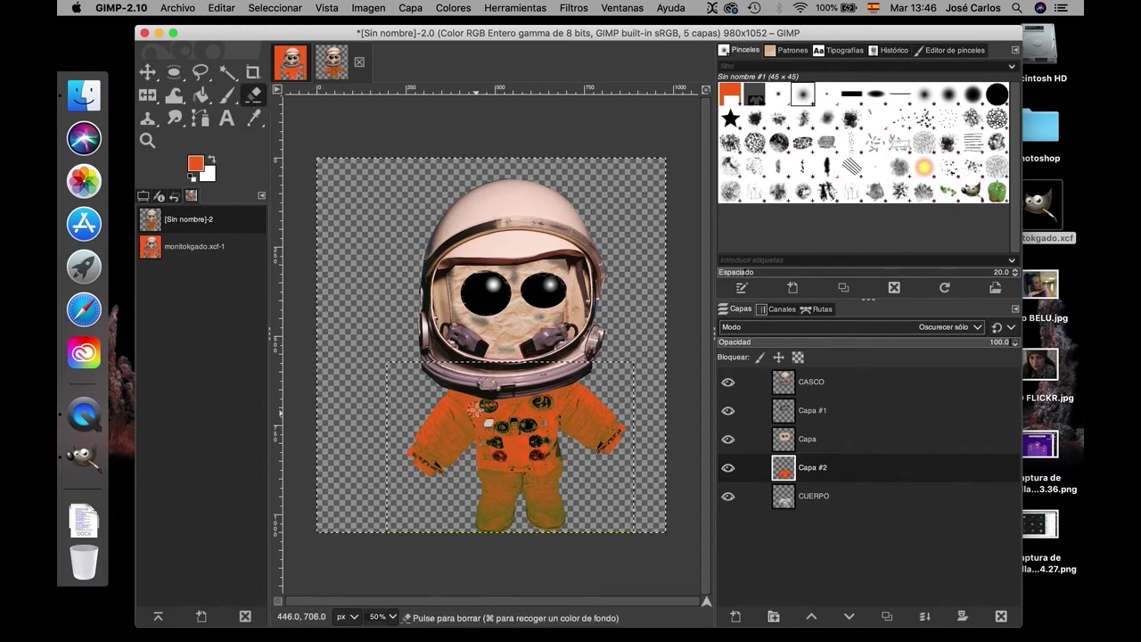
left_click_drag(487, 407, 543, 406)
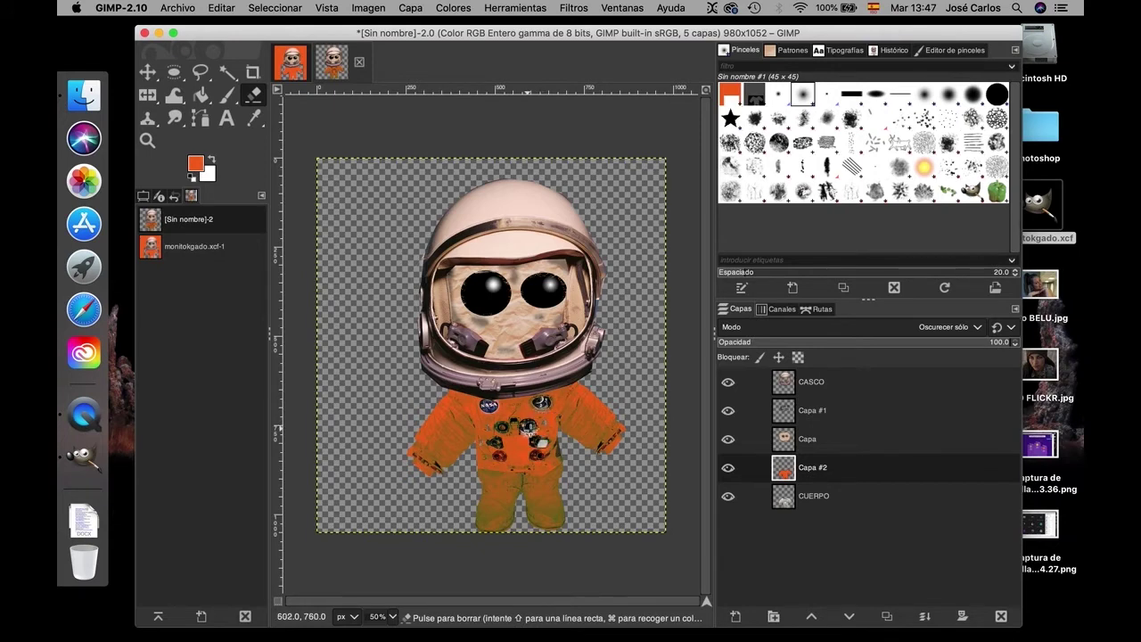
key("super")
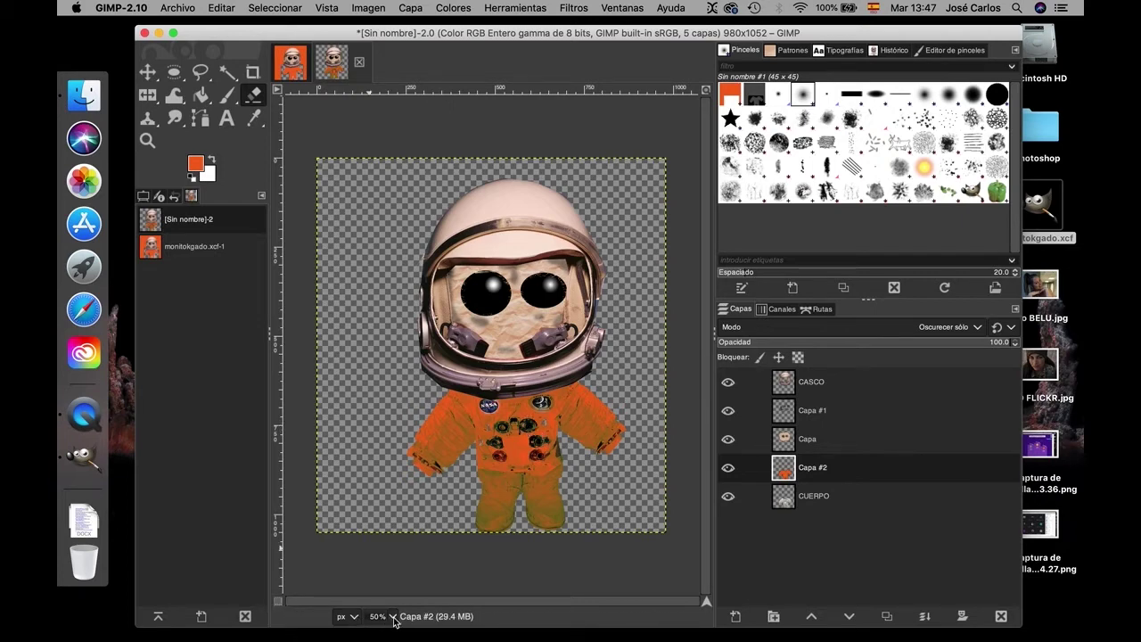
left_click(393, 617)
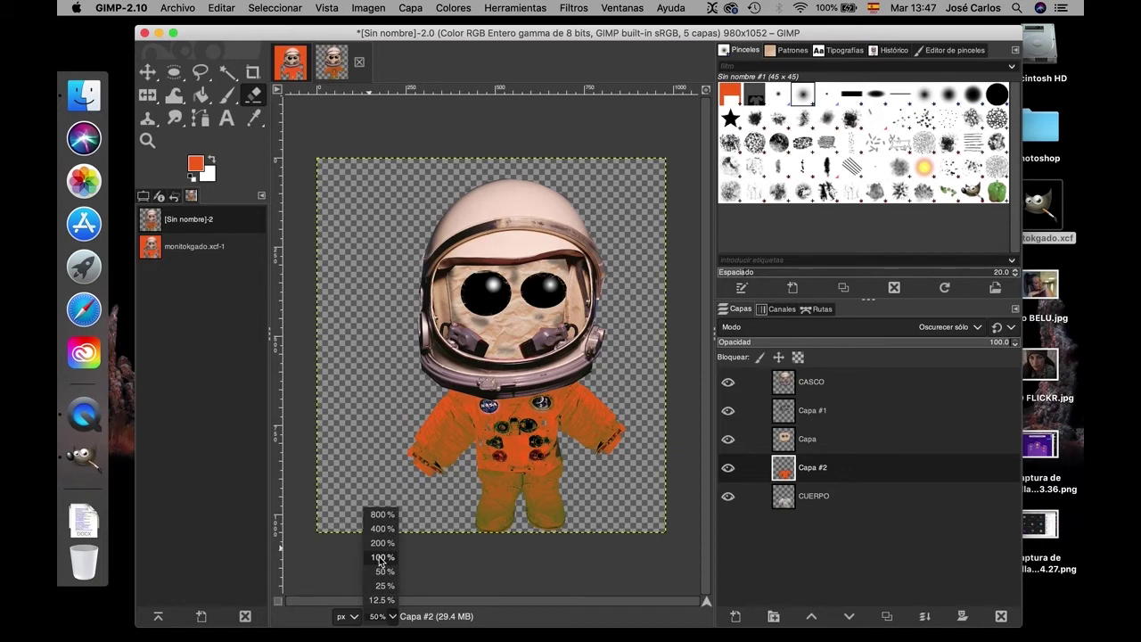
left_click(379, 557)
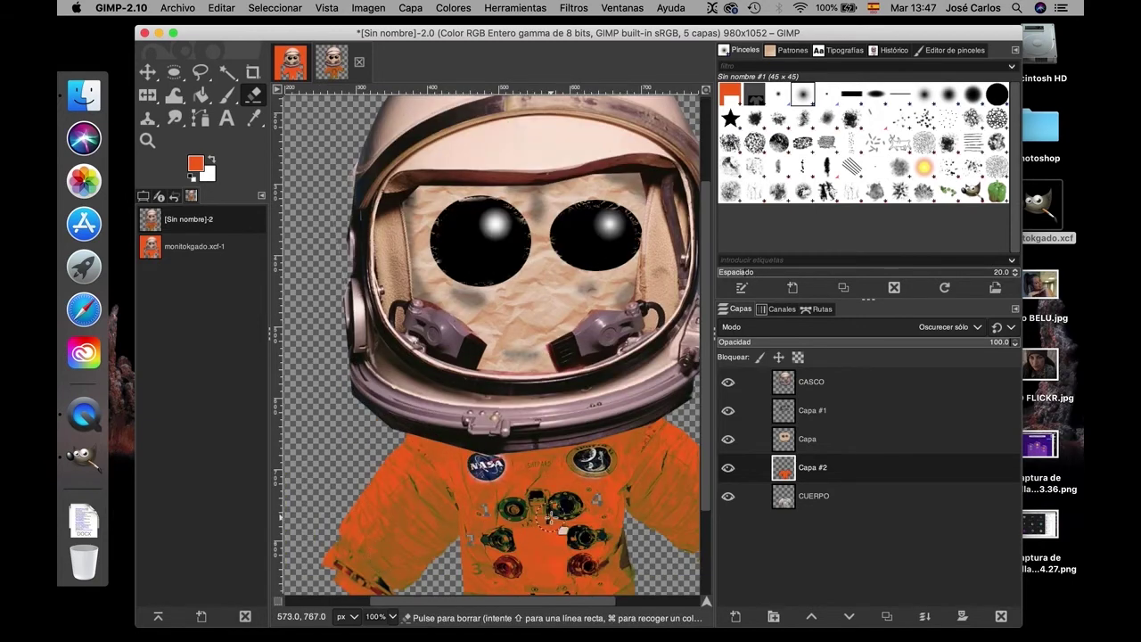
scroll(561, 530, "down", 3)
scroll(482, 517, "right", 2)
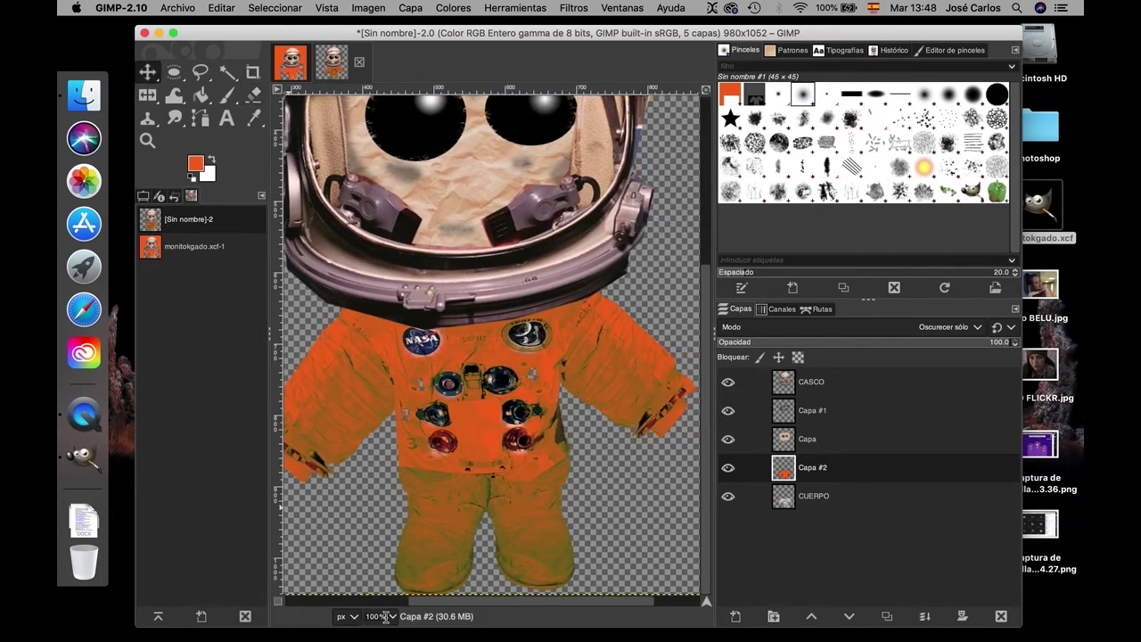
left_click(393, 617)
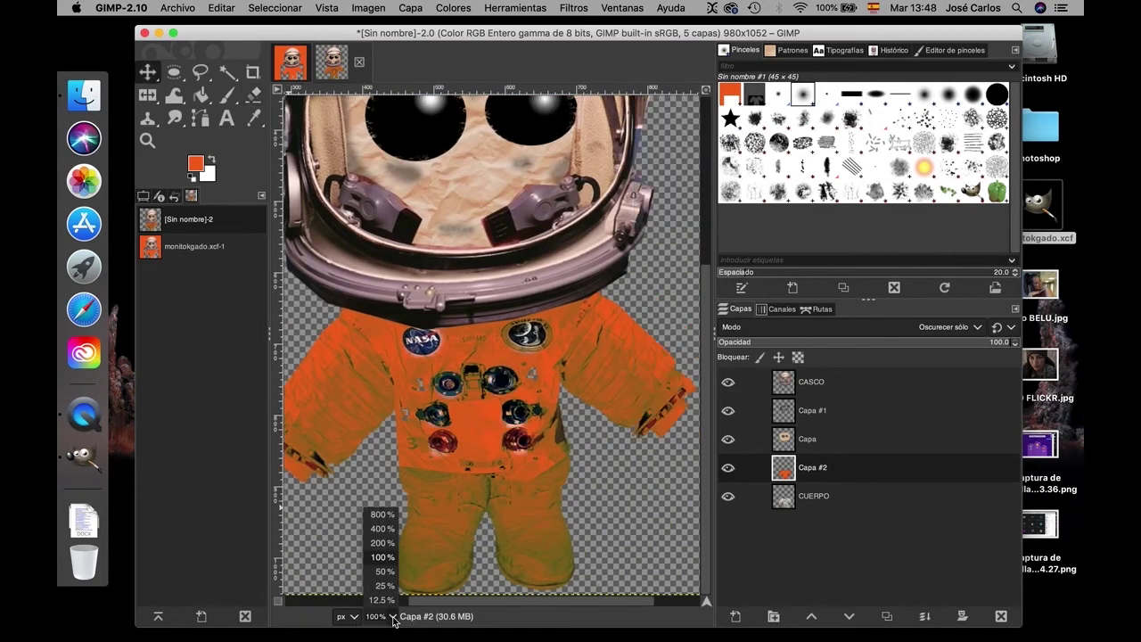
left_click(385, 571)
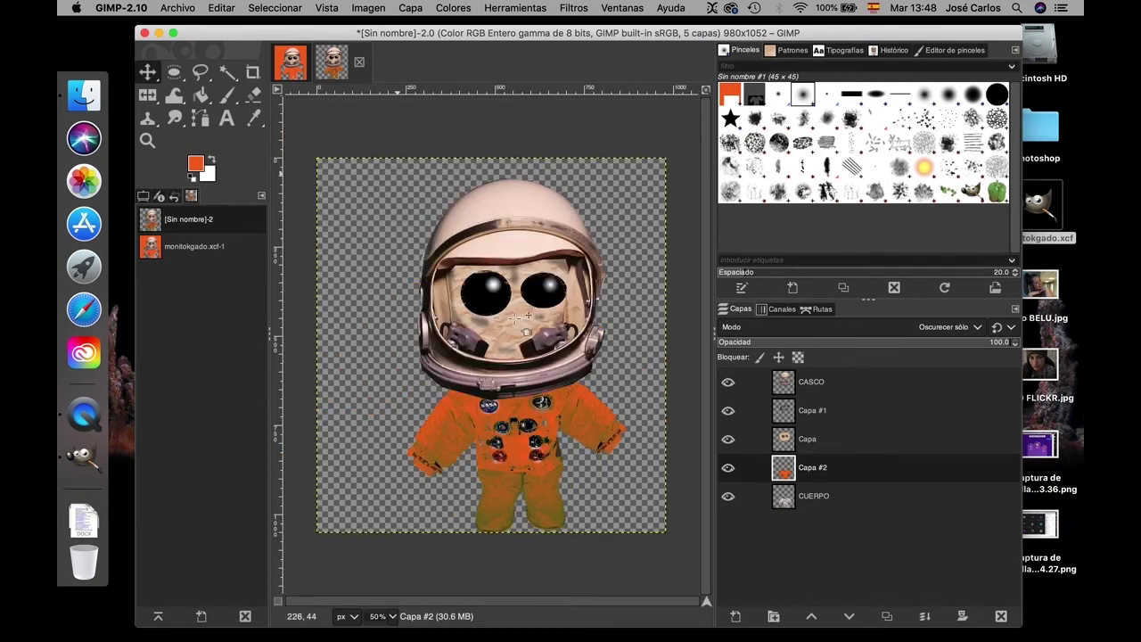
Step: Merge CASCO, Capa #2 and Capa down in turn until only CUERPO remains
left_click(854, 386)
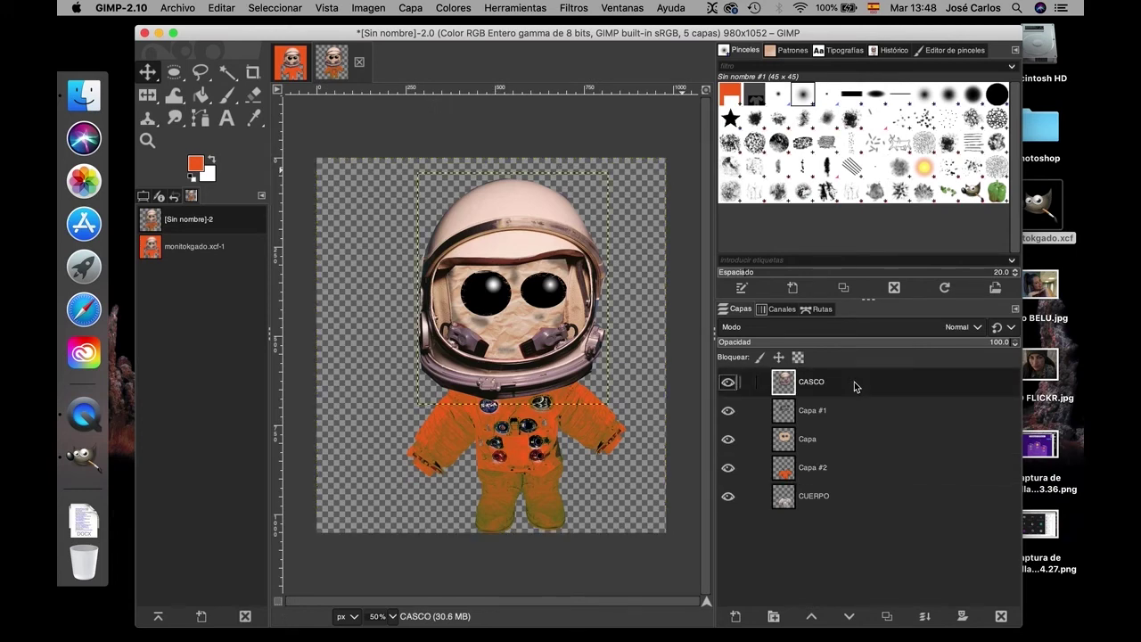
right_click(854, 386)
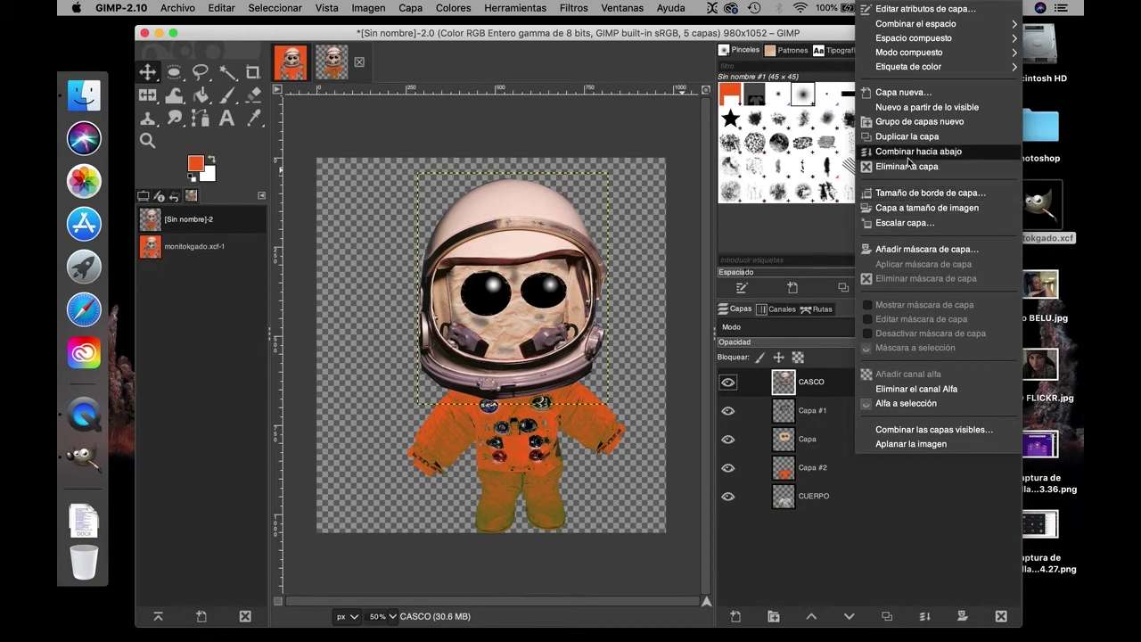
left_click(909, 164)
key("ctrl+m")
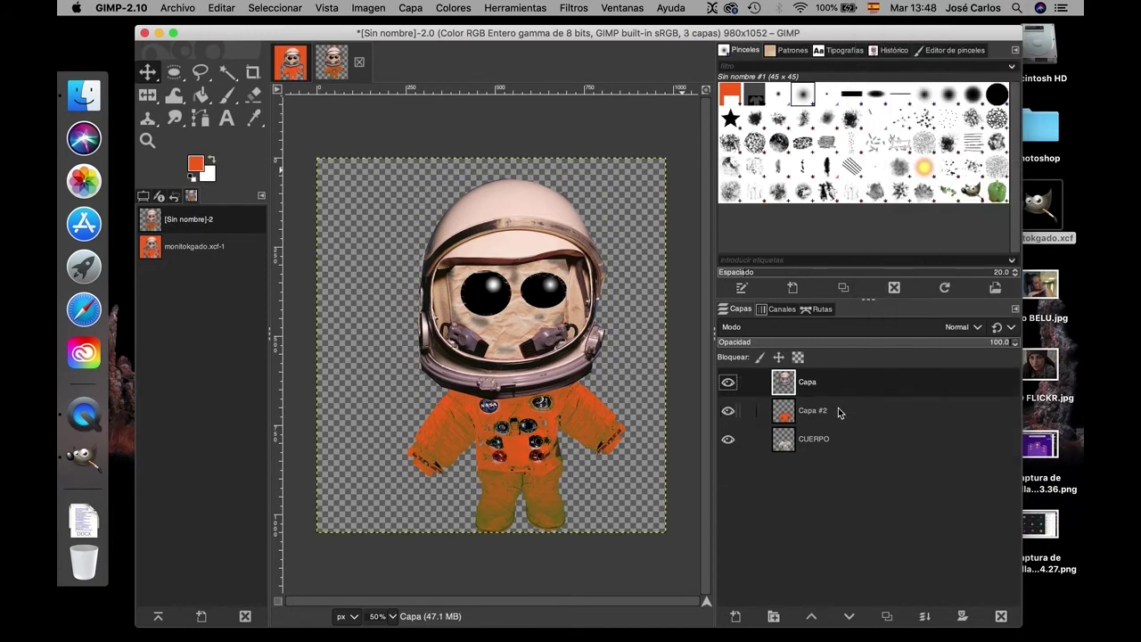
right_click(840, 412)
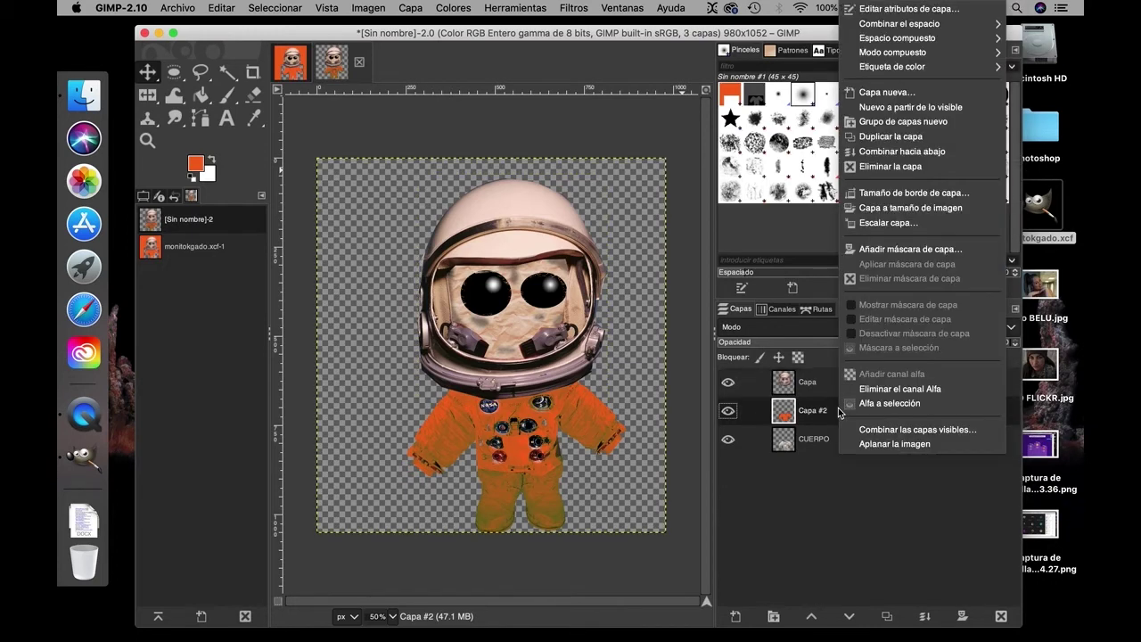
left_click(878, 153)
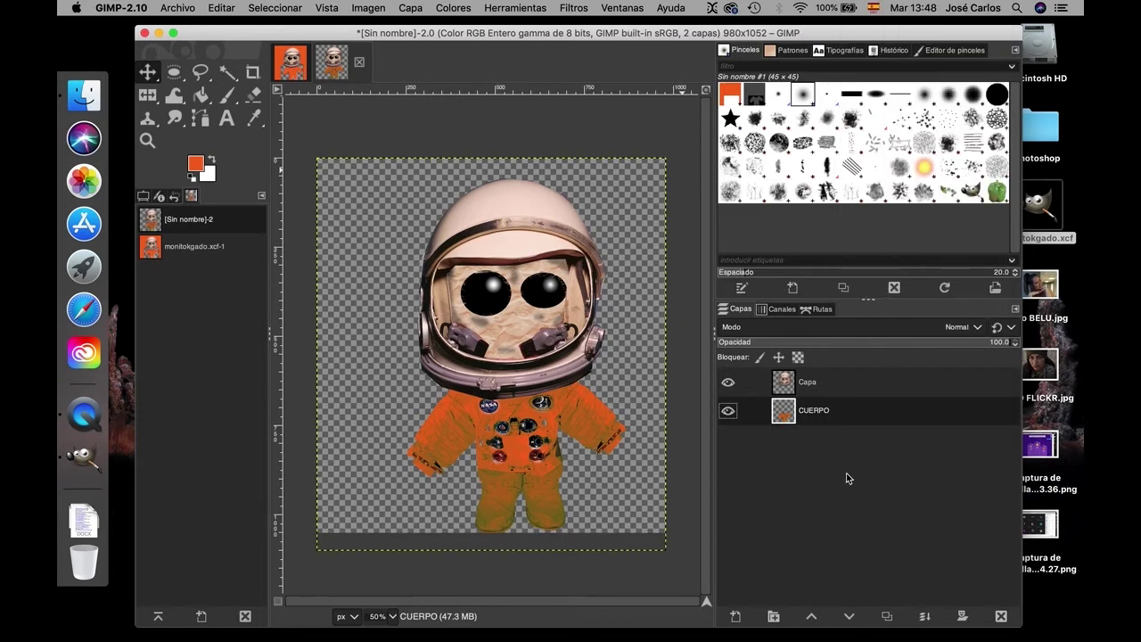
left_click(840, 387)
right_click(840, 387)
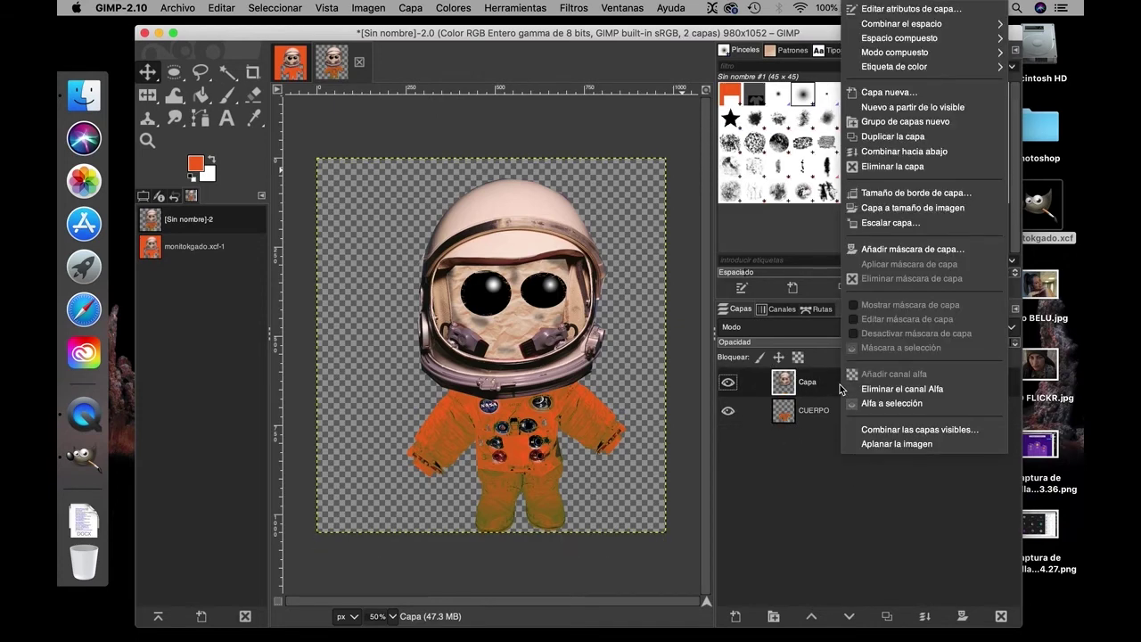
left_click(896, 153)
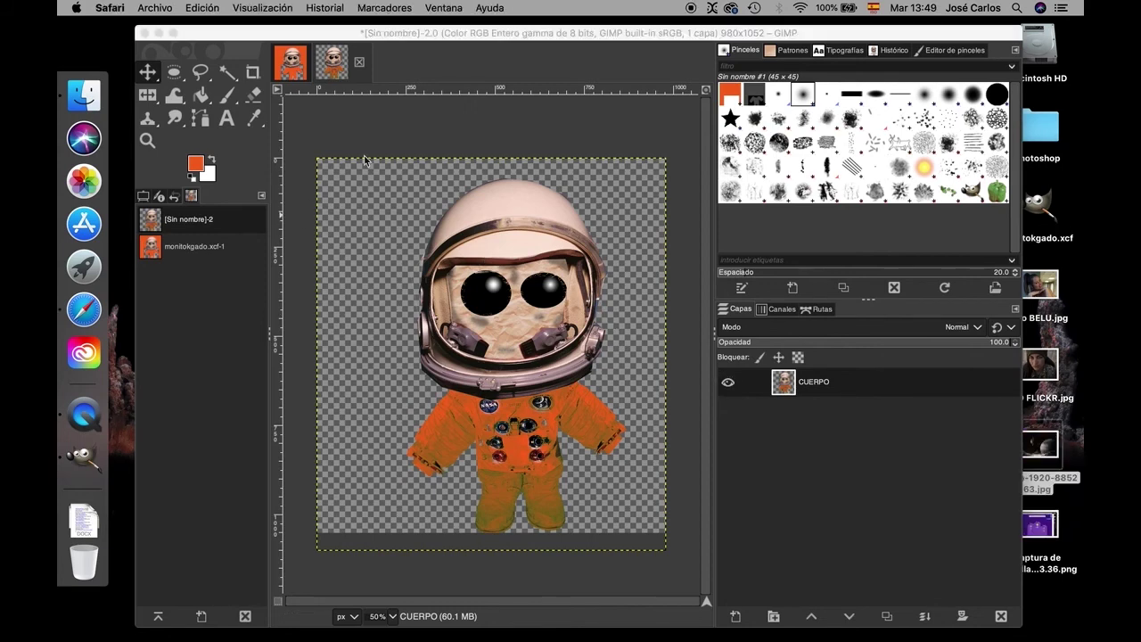
Step: Open thumb-1920-885263.jpg from the Escritorio folder as a new image
left_click(265, 36)
left_click(178, 7)
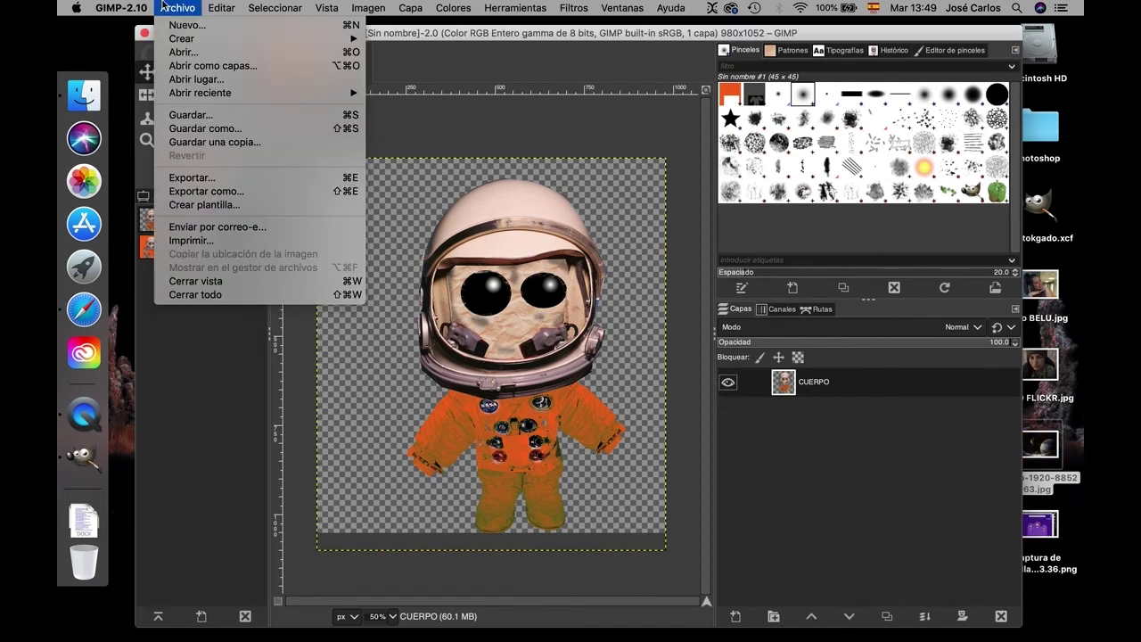
left_click(183, 55)
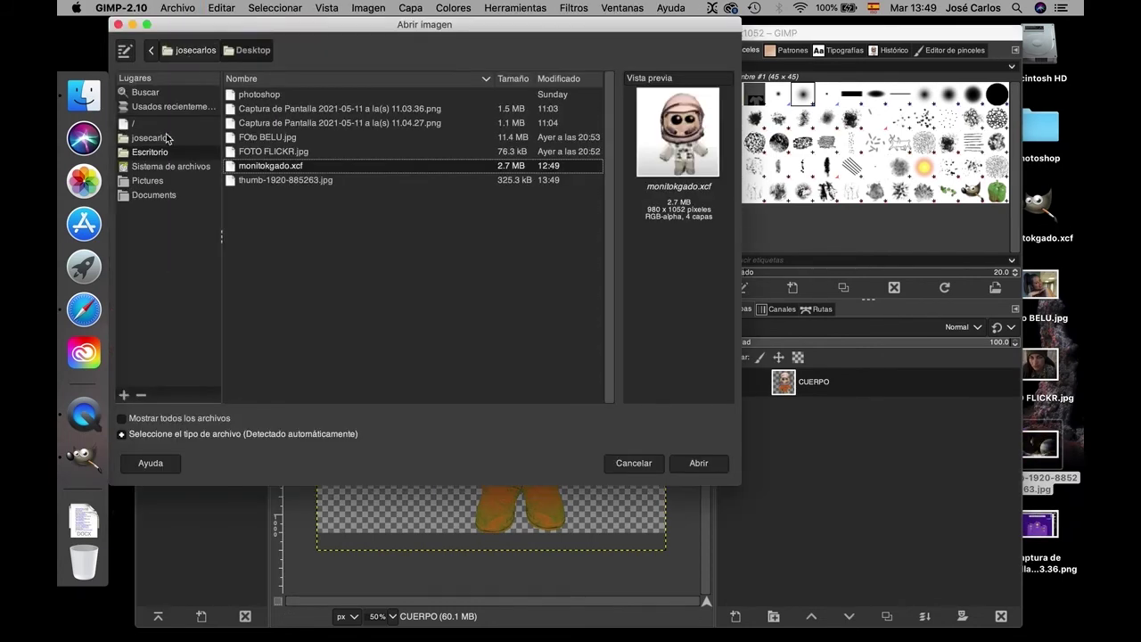
left_click(164, 153)
left_click(270, 181)
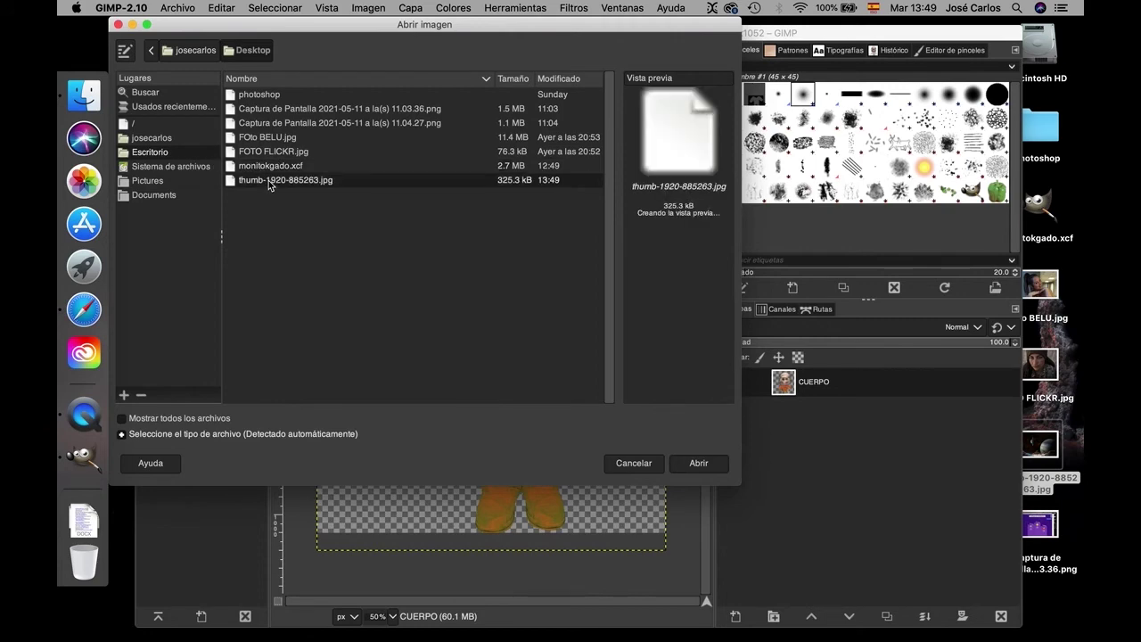
double_click(268, 180)
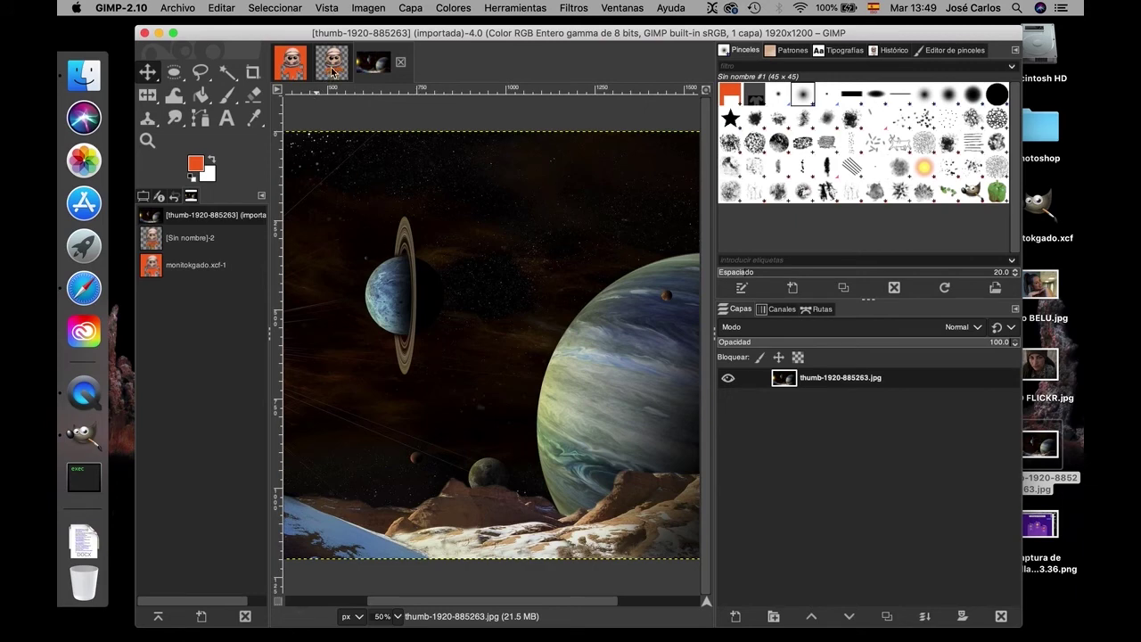
Step: Paste the whole planet image into the astronaut file as a new layer beneath CUERPO
key("ctrl+a")
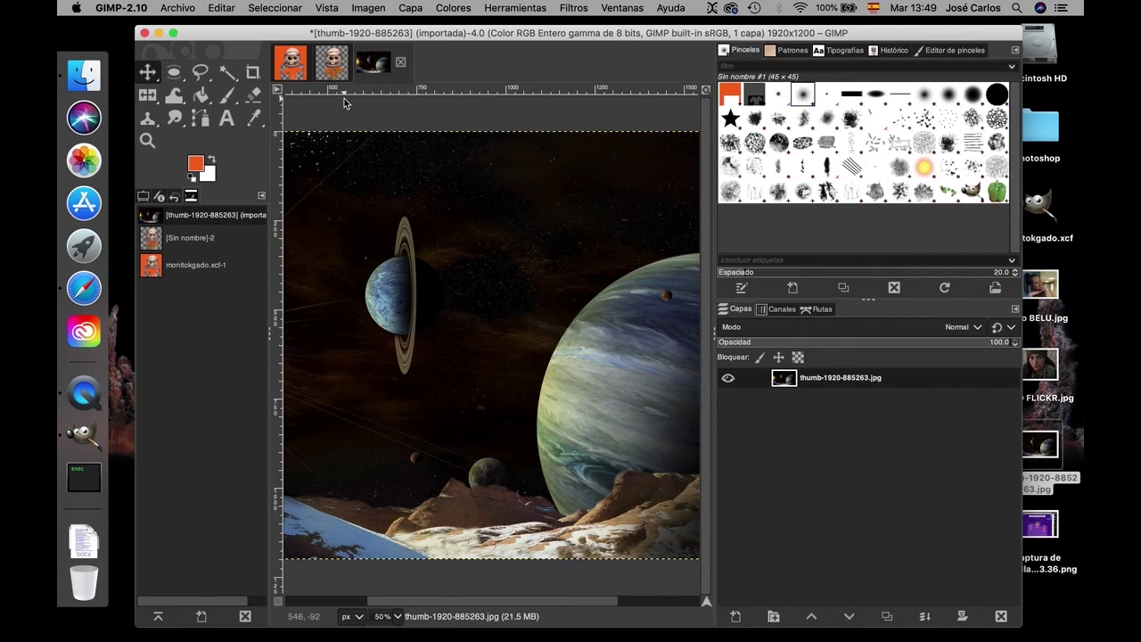
key("ctrl+c")
left_click(333, 78)
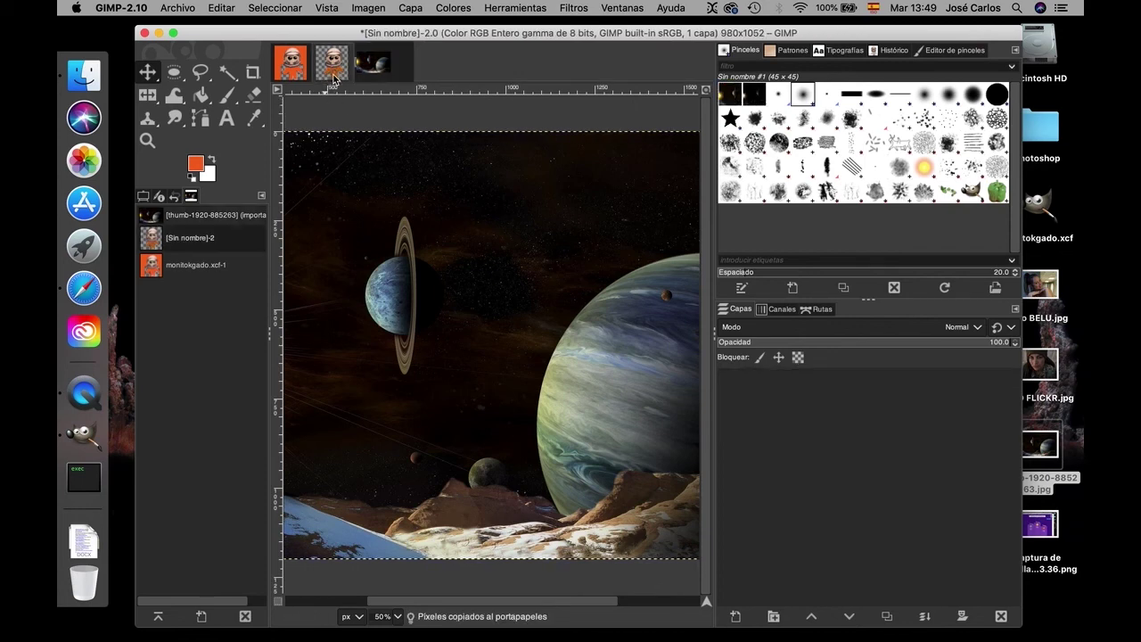
key("ctrl+v")
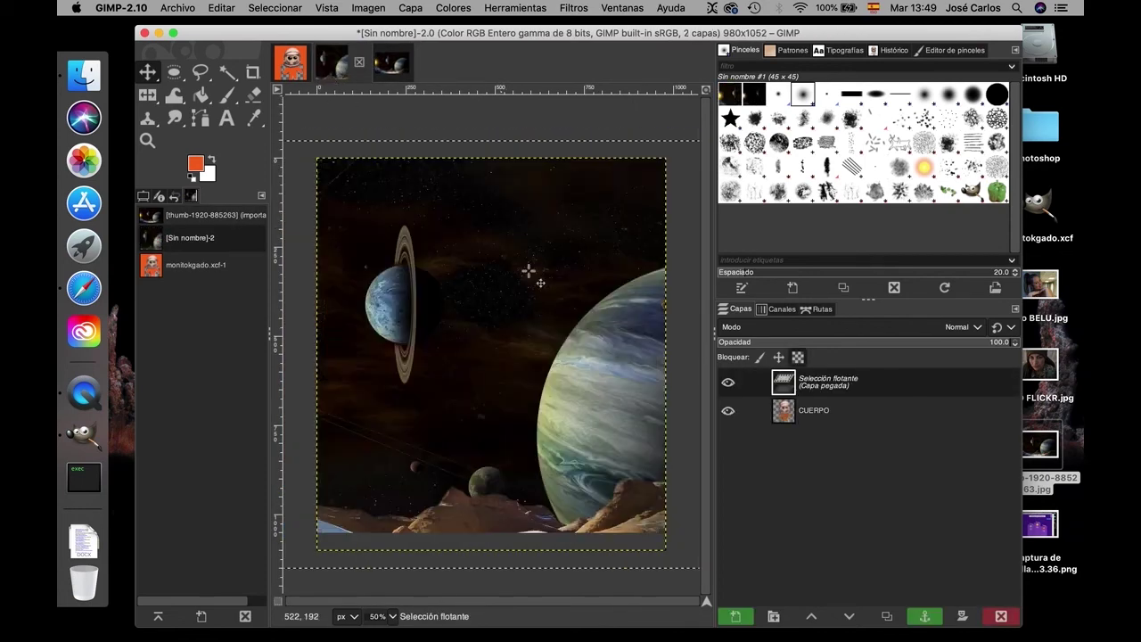
right_click(896, 393)
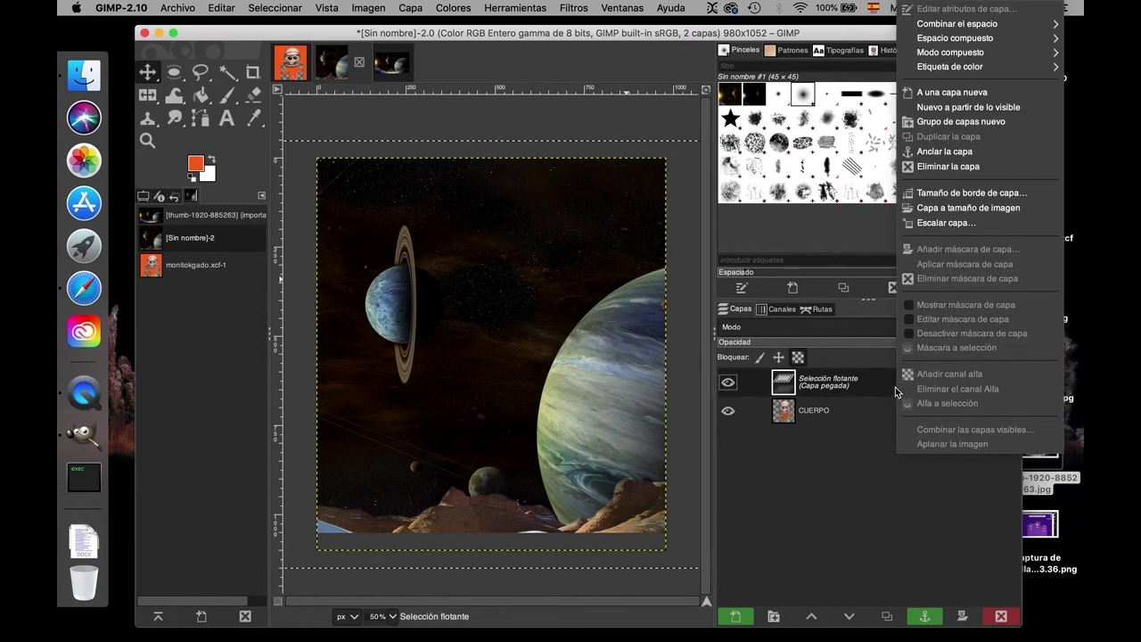
left_click(950, 92)
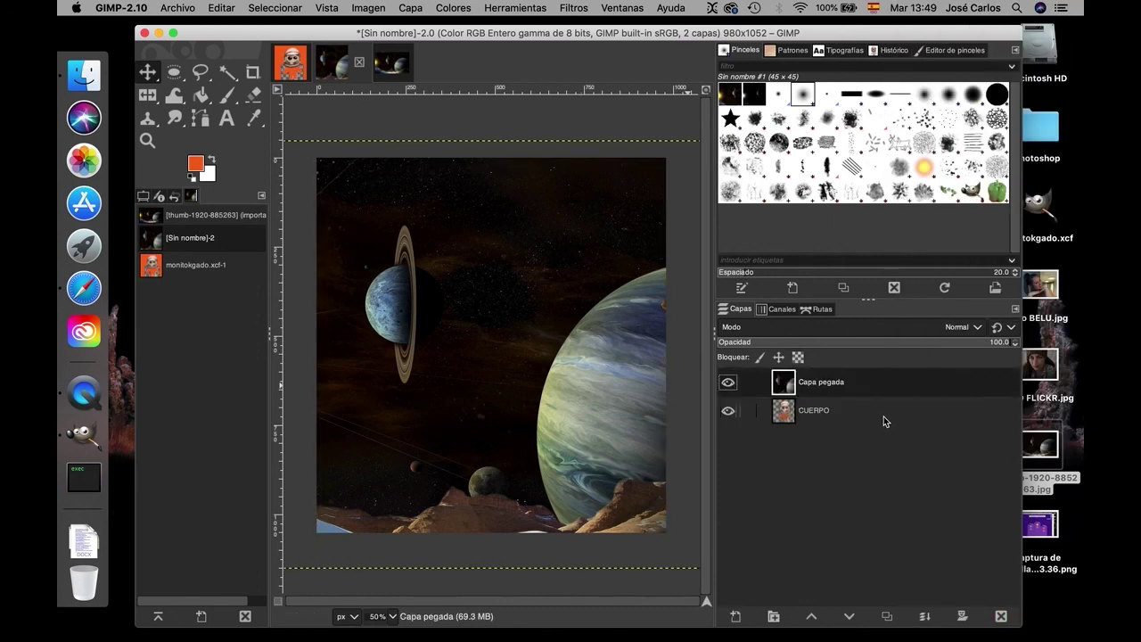
left_click_drag(882, 414, 881, 374)
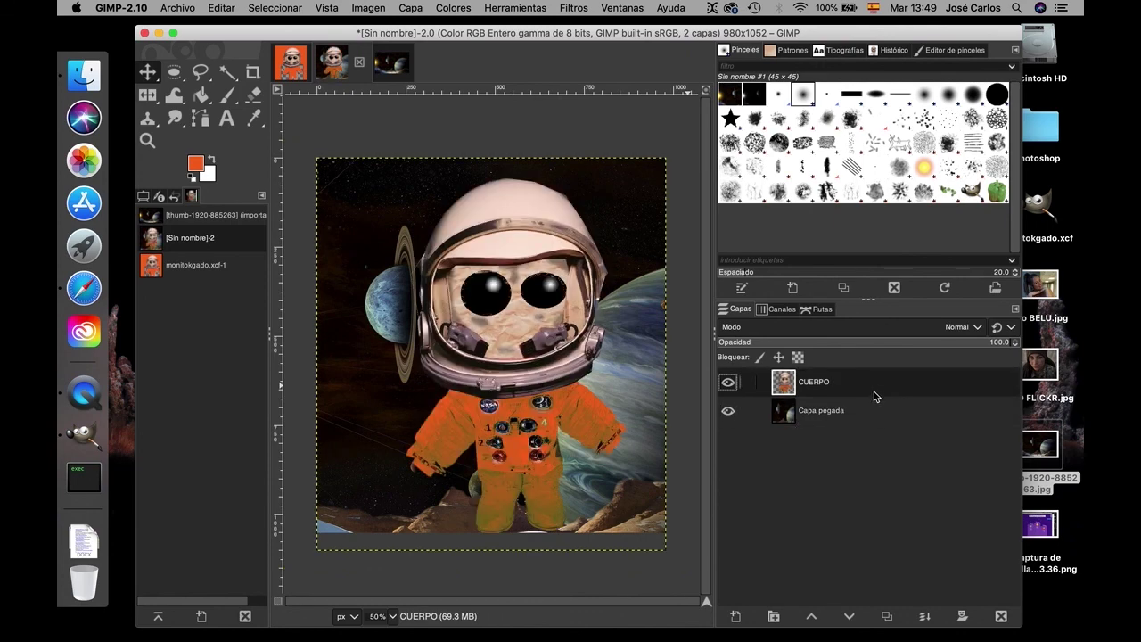